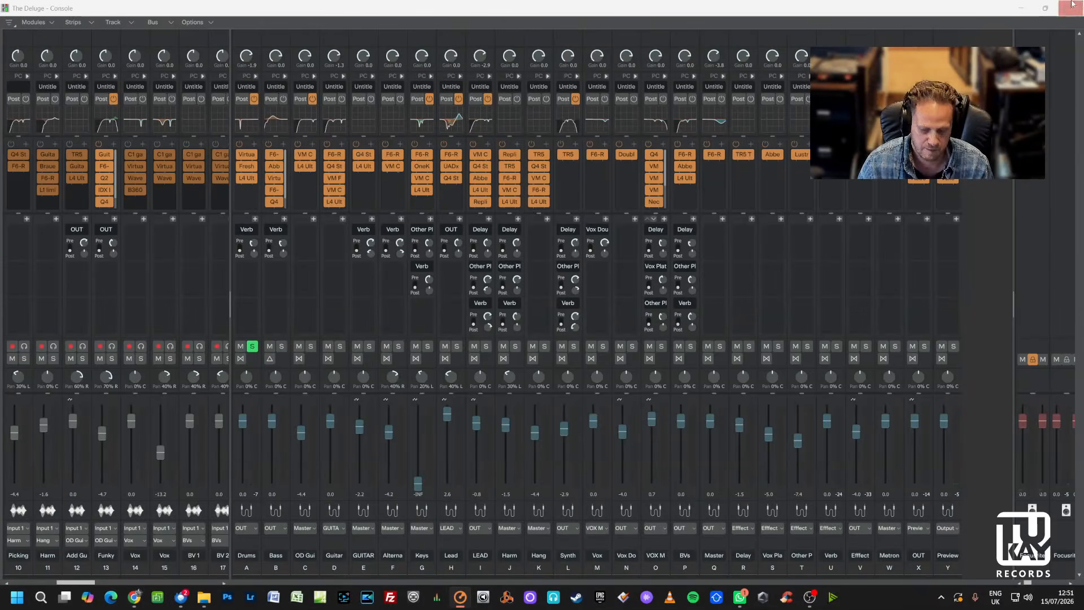
Shrink the console window, scroll down to the drum tracks and start playing the project.
click(1045, 8)
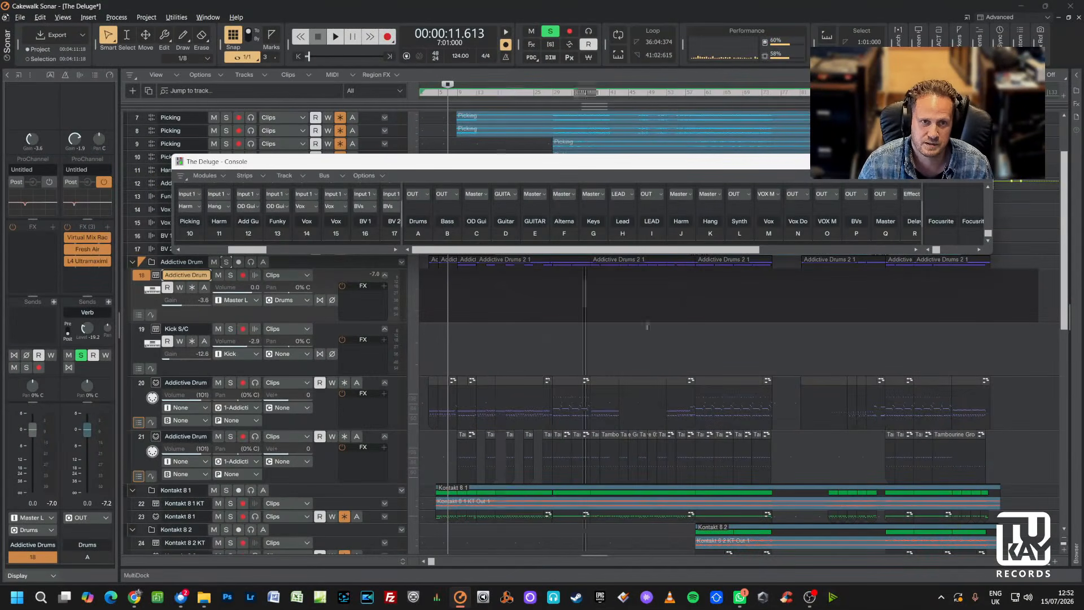
scroll(647, 326, down, 1)
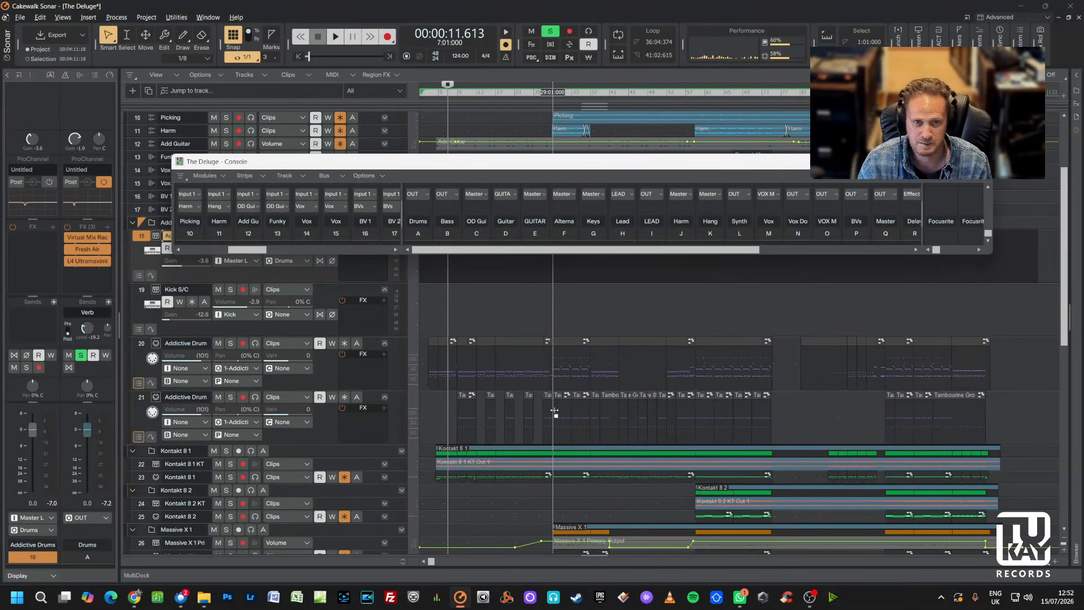
key(space)
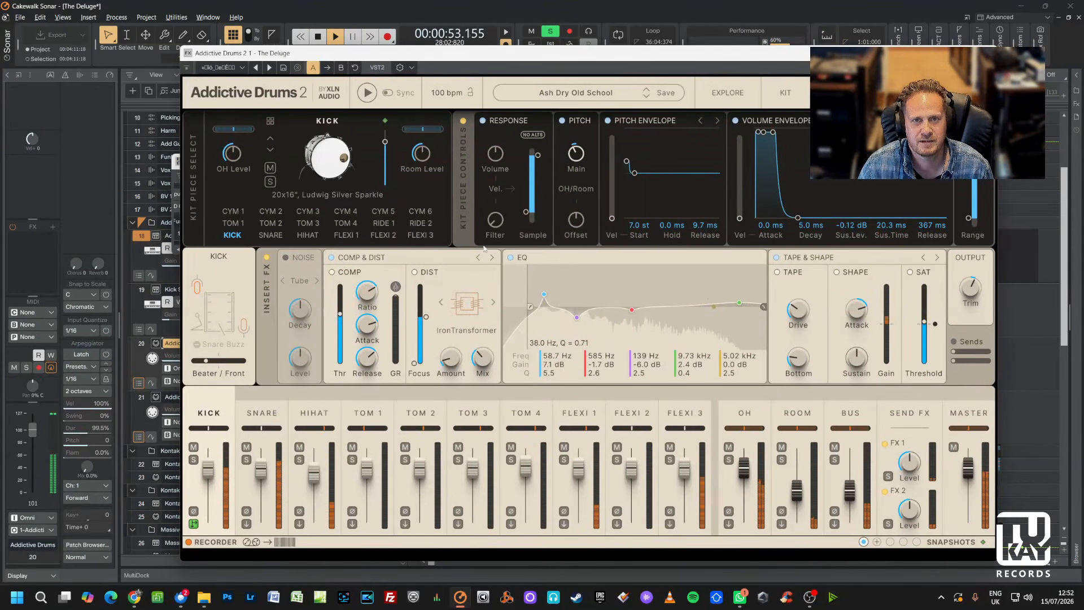
Move the Addictive Drums 2 window aside and browse its Kit and Explore pages.
drag(508, 62, 445, 54)
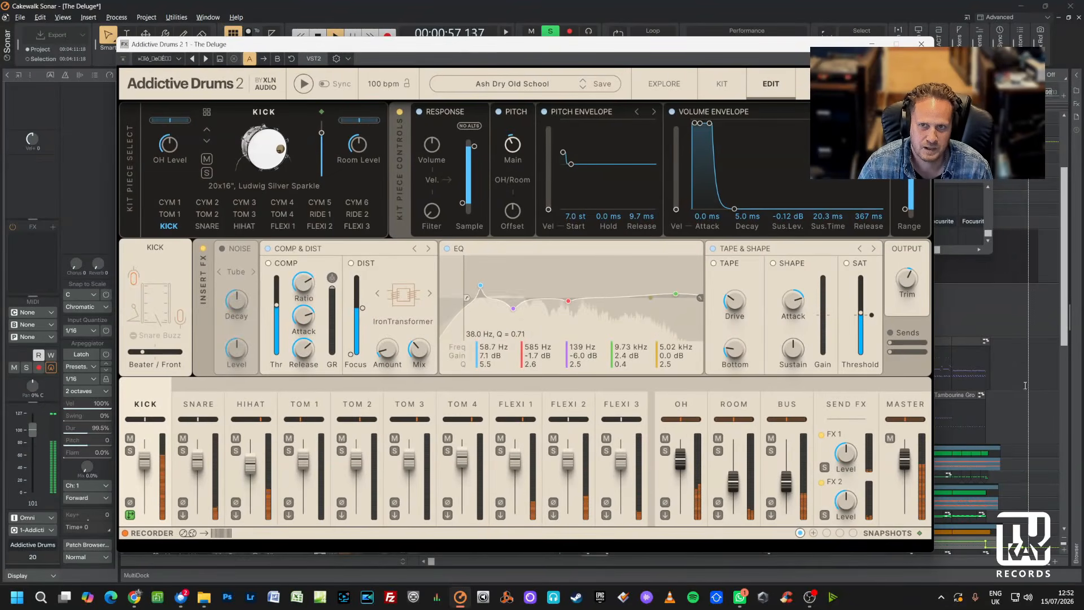
click(723, 84)
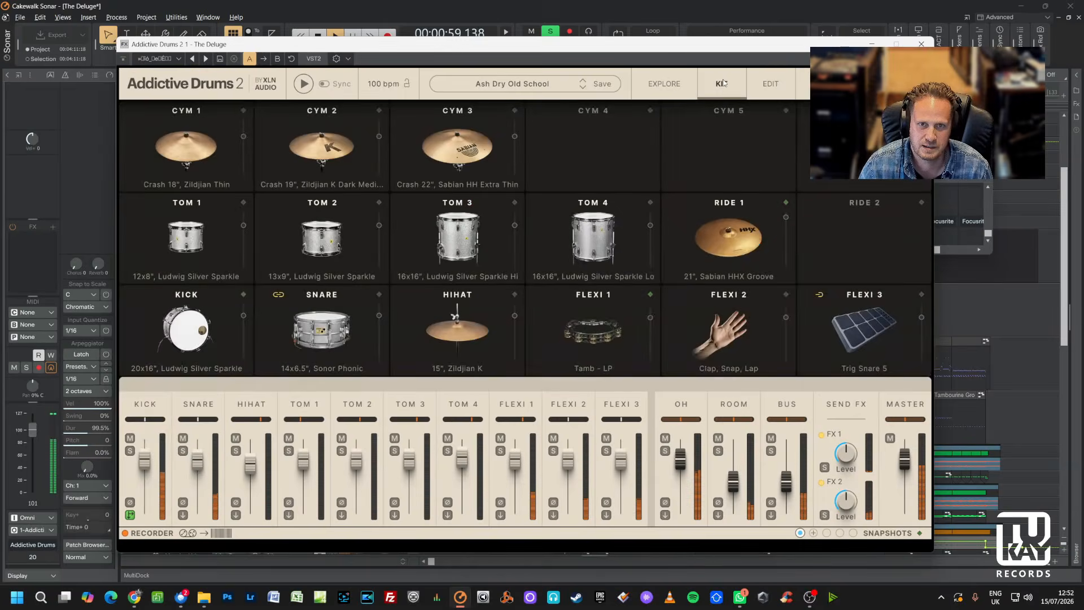
click(667, 84)
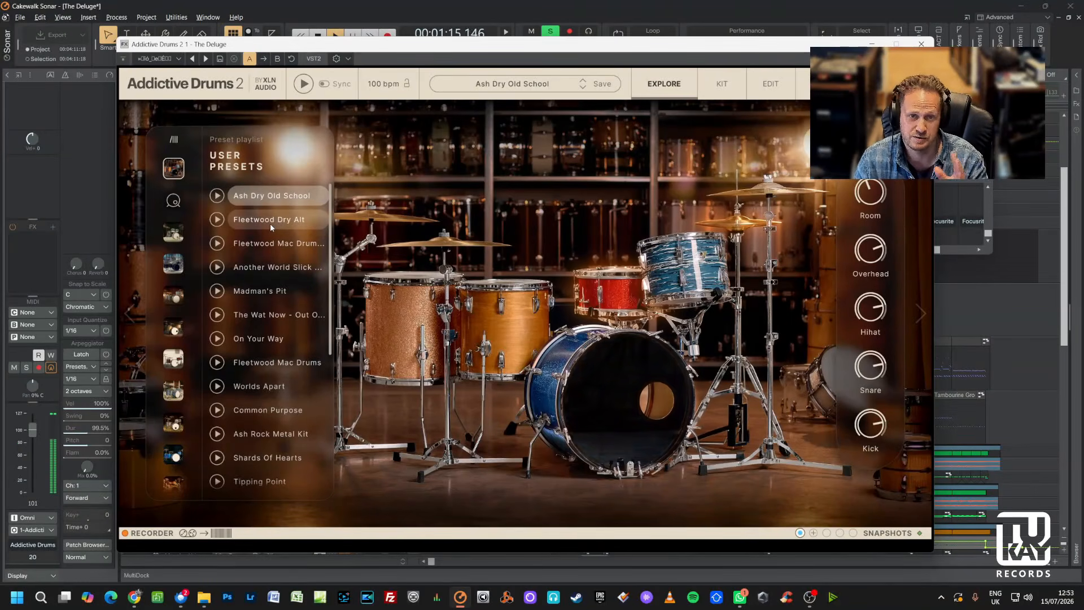
click(721, 83)
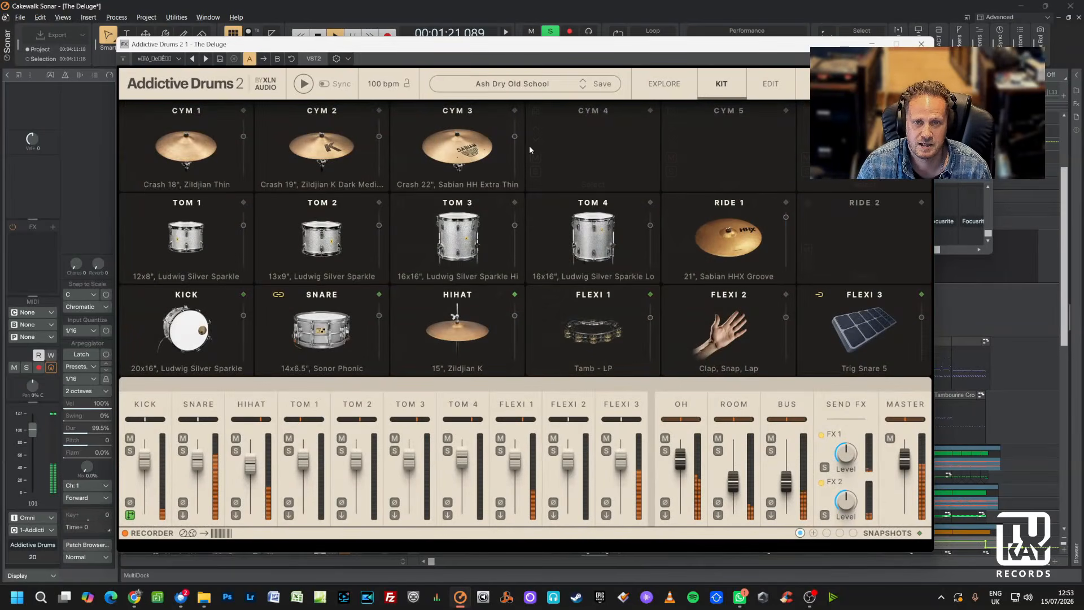
Inspect the edit settings of each Addictive Drums channel in turn, from Kick through Flexi 3.
click(144, 409)
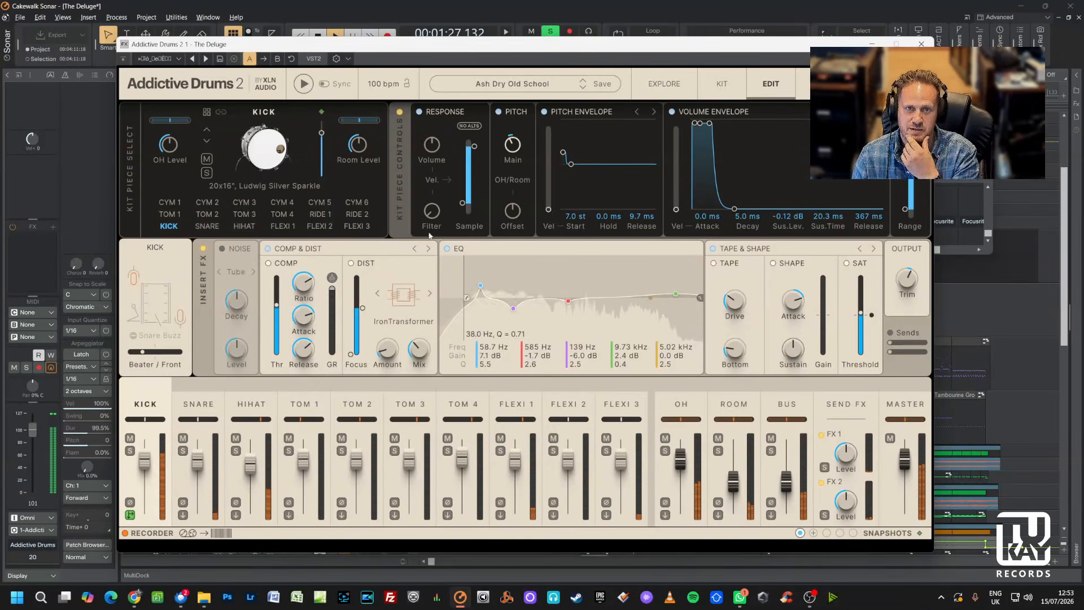
click(193, 404)
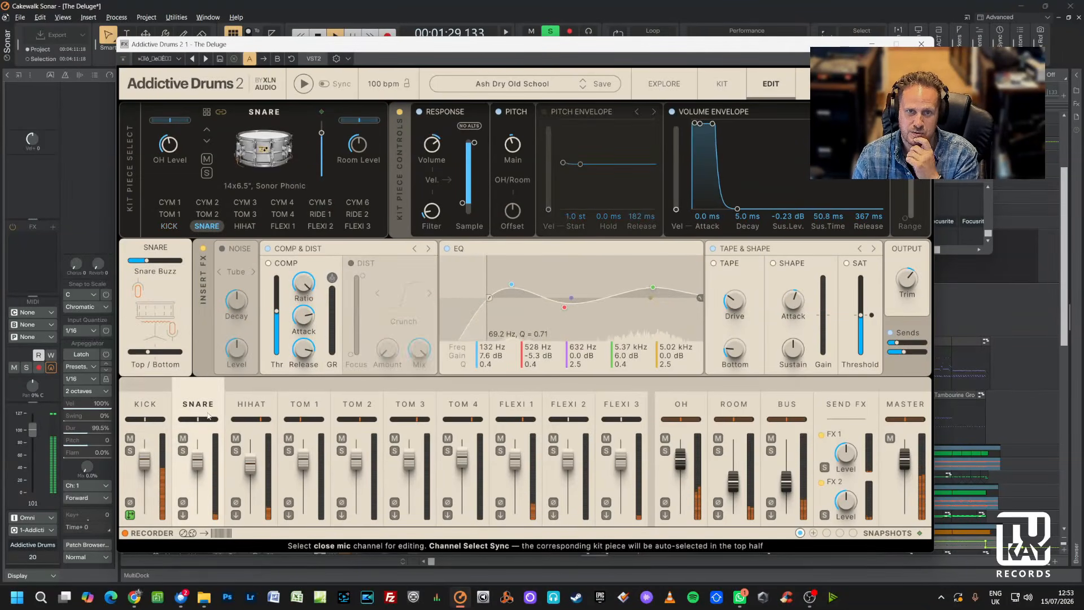
click(254, 406)
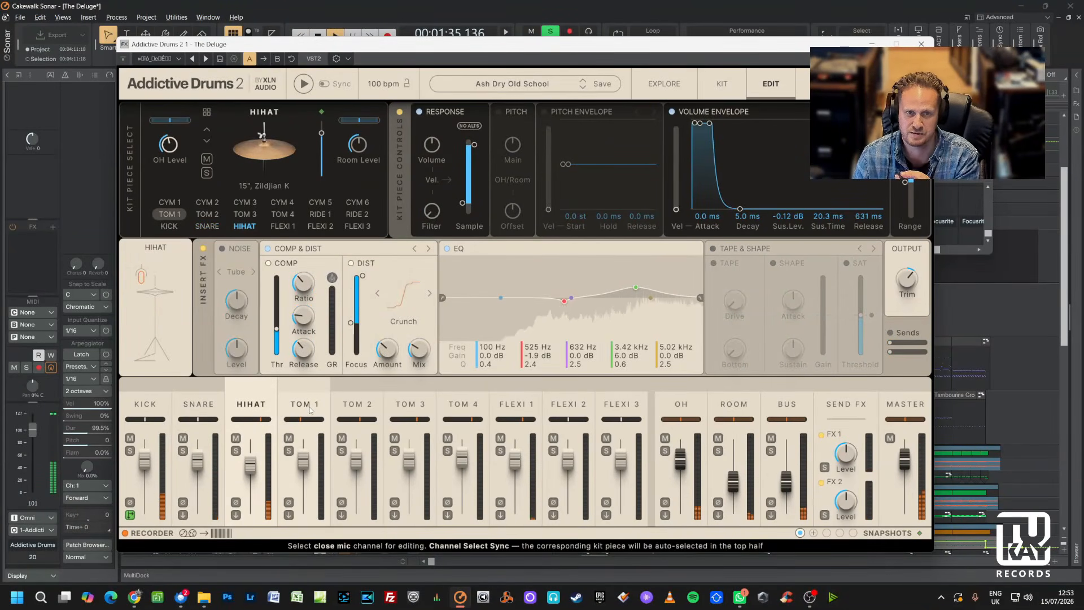
click(309, 409)
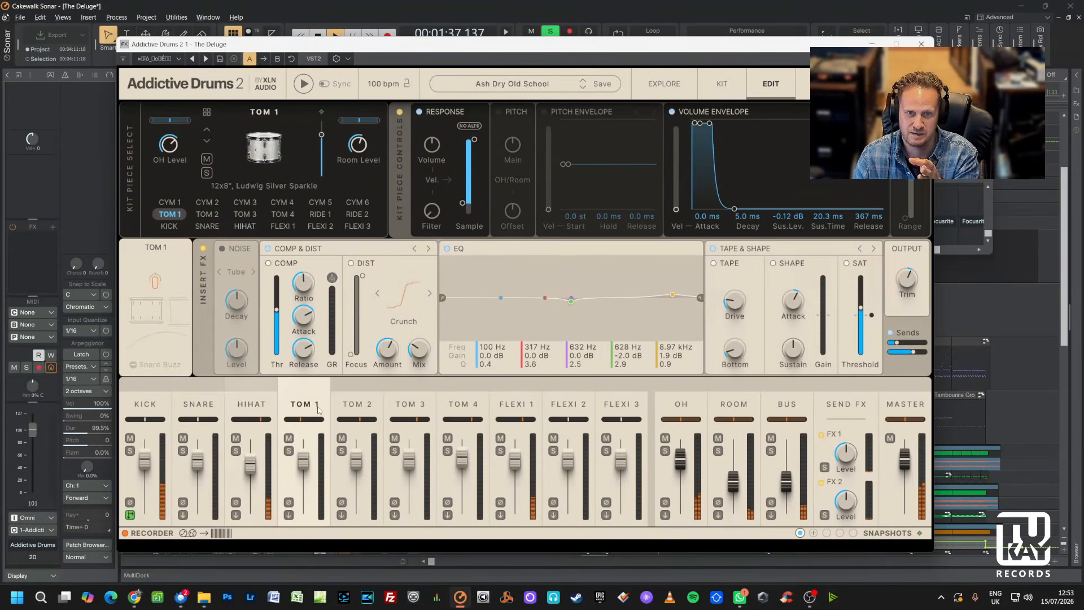
click(357, 407)
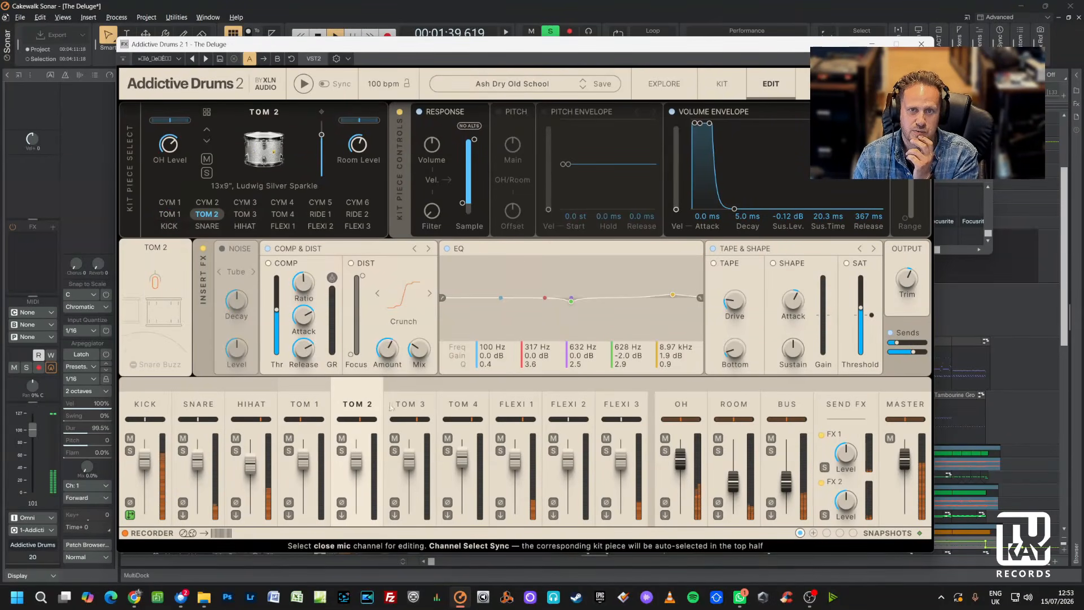
click(420, 406)
click(463, 404)
click(515, 405)
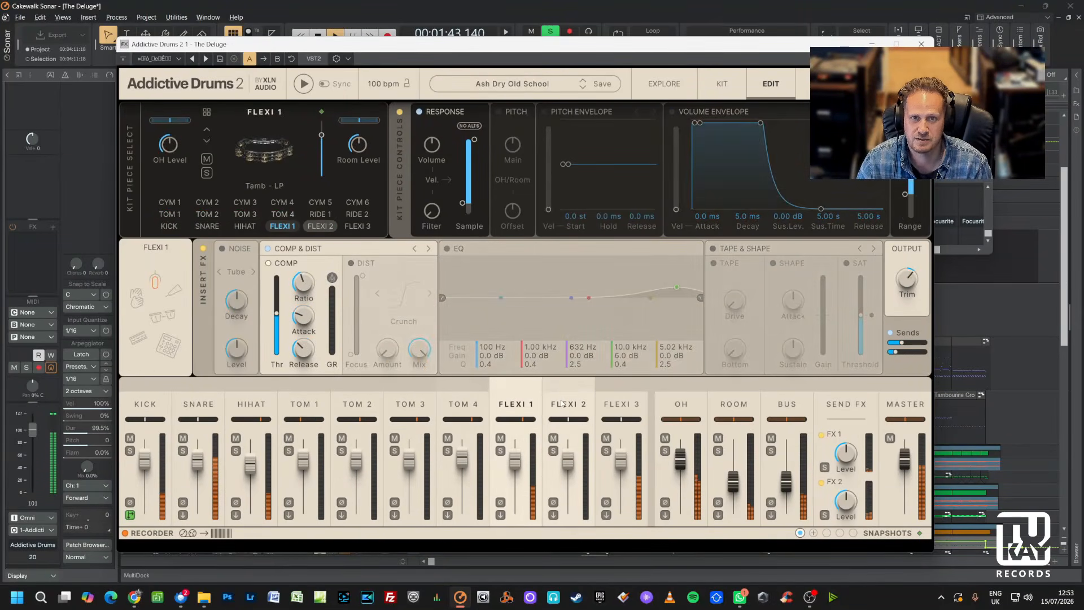
click(590, 404)
click(621, 403)
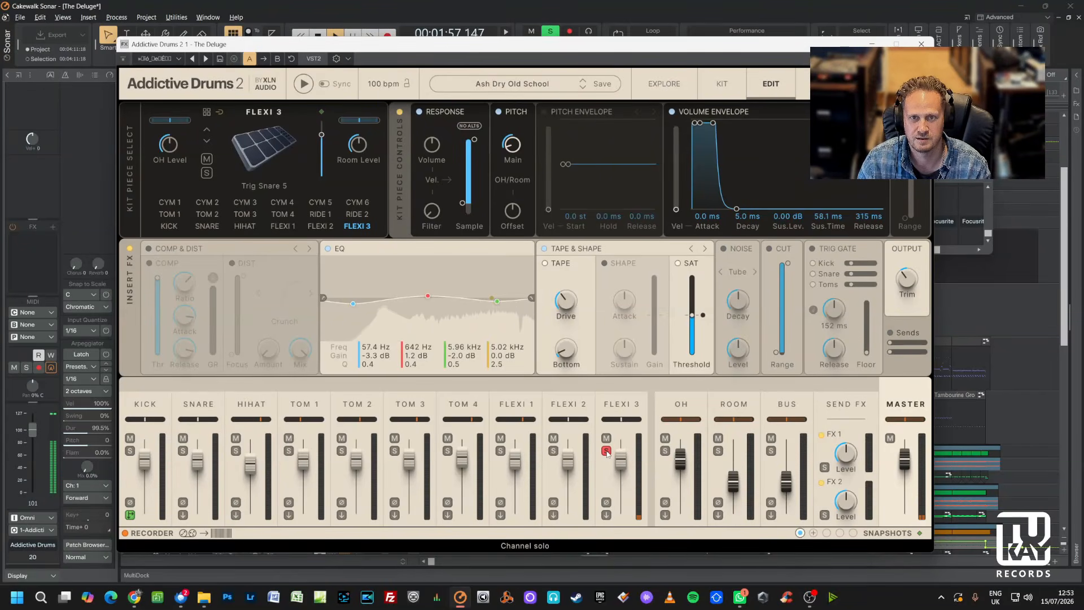
Close the drum plugin and console windows and open the Addictive Drums MIDI clips in the Piano Roll.
click(871, 45)
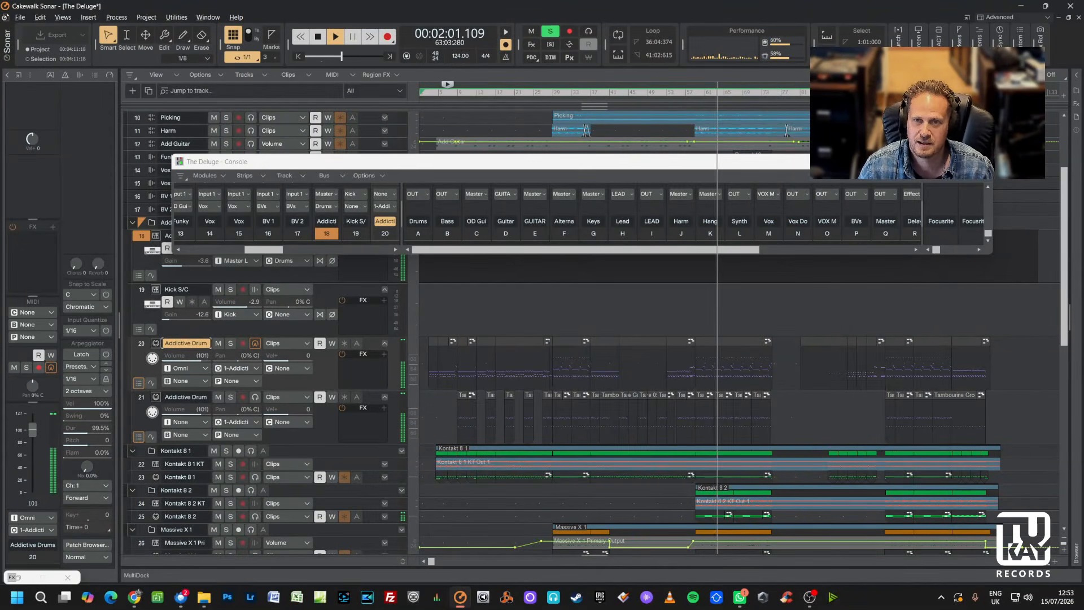
click(929, 161)
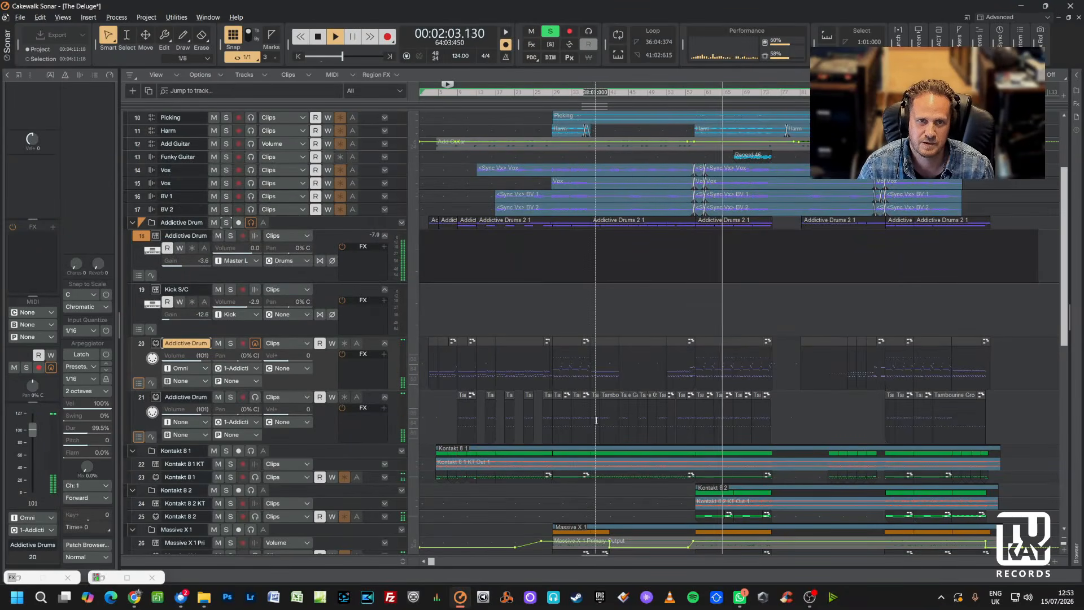
double_click(648, 346)
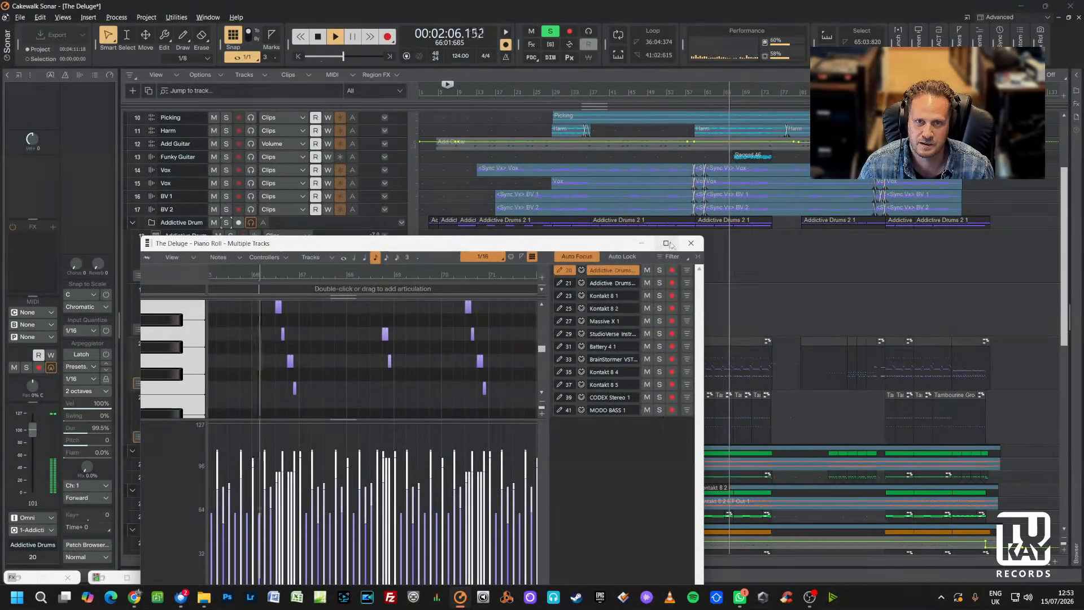
click(669, 243)
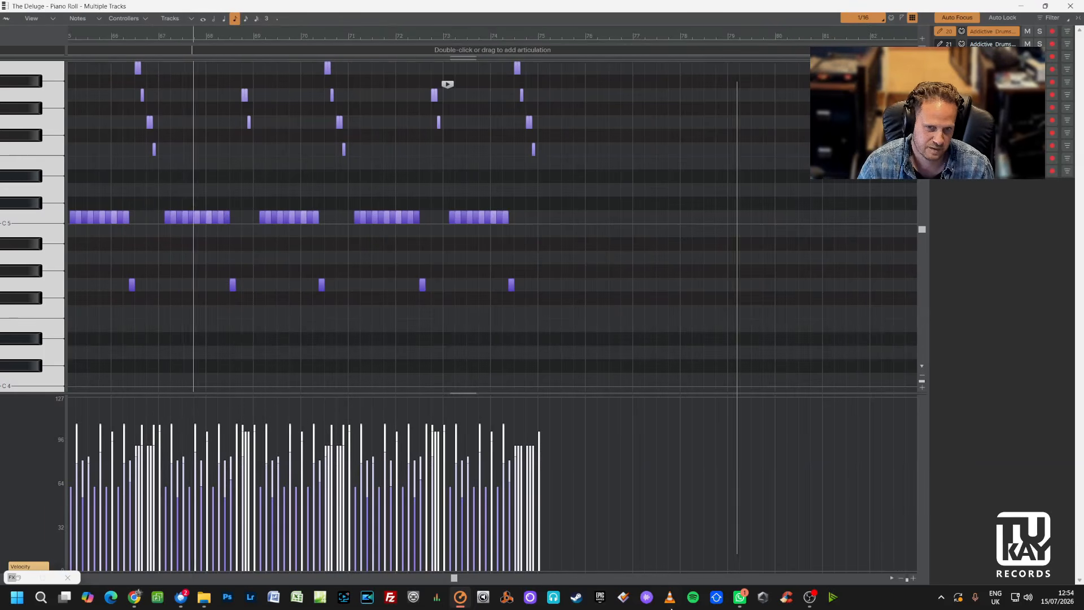
Scroll and zoom along the drum notes in the Piano Roll, stopping playback along the way.
drag(453, 578, 429, 578)
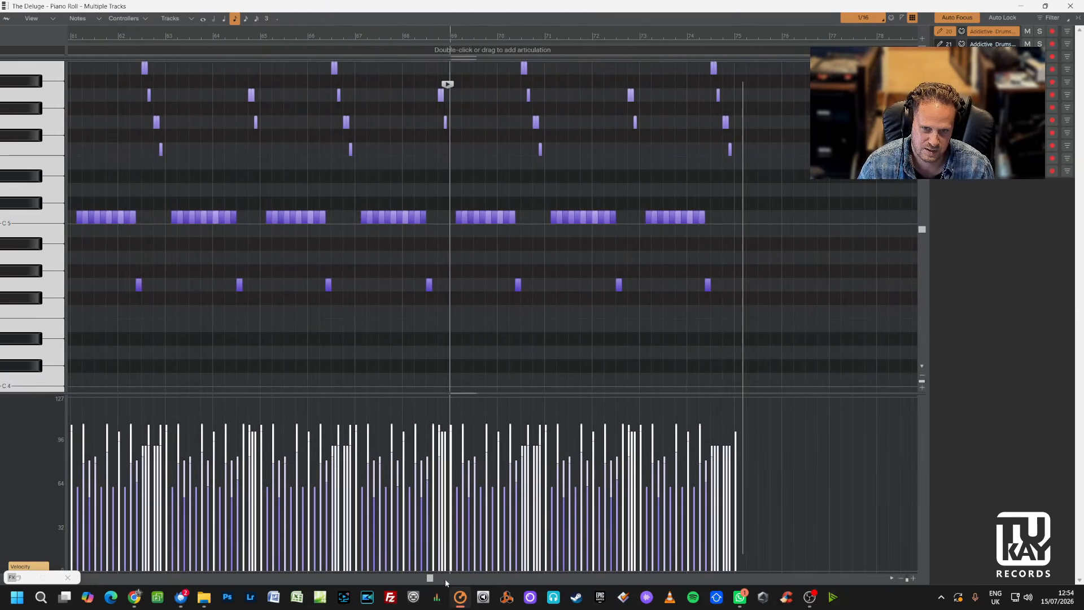
click(901, 578)
click(901, 579)
click(901, 579)
click(901, 578)
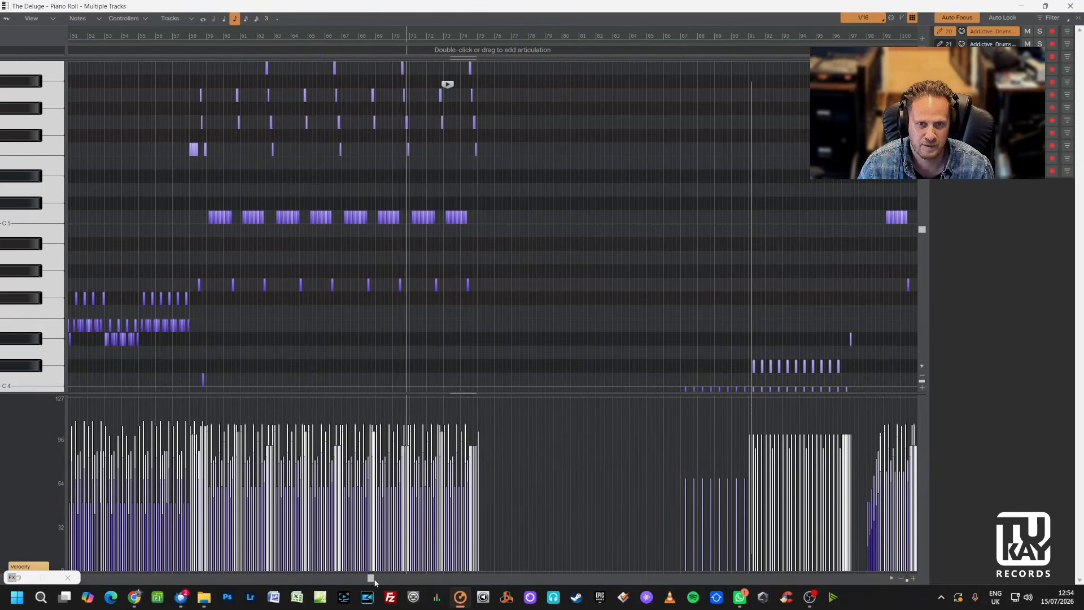
drag(371, 578, 337, 578)
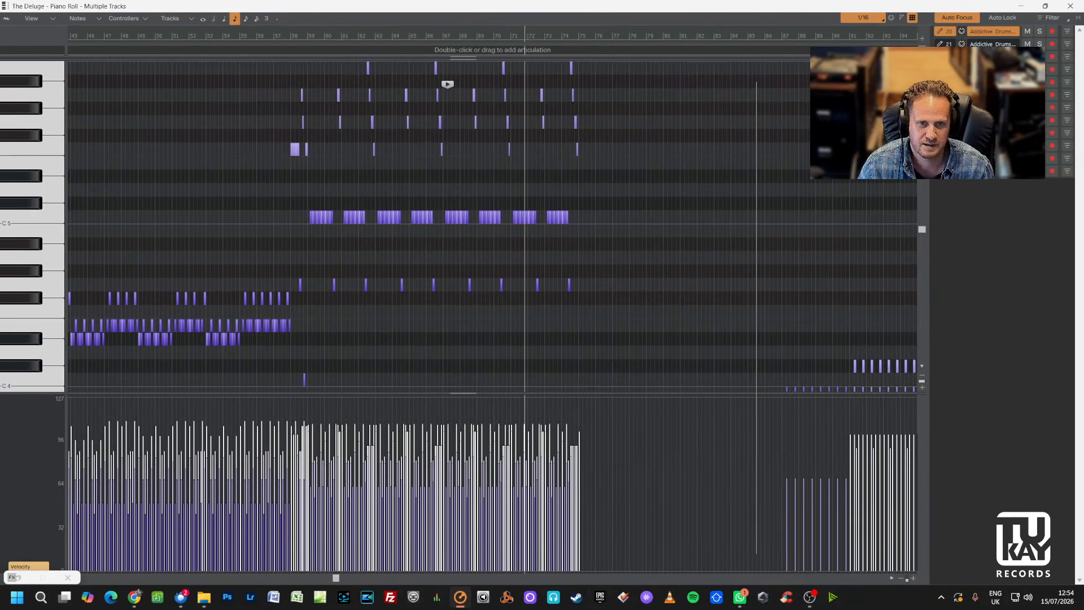
click(901, 578)
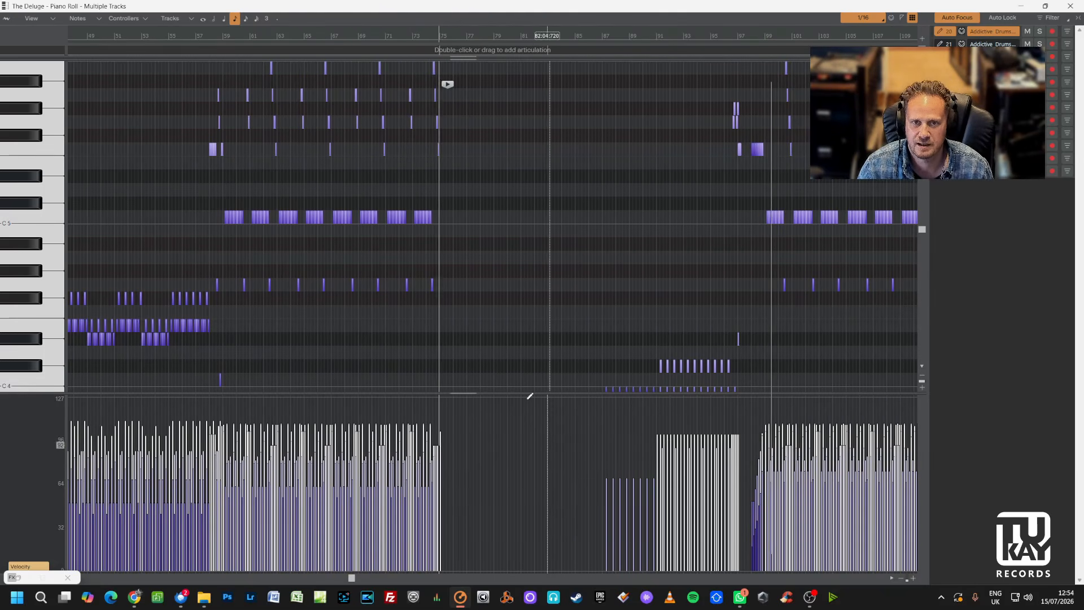
key(space)
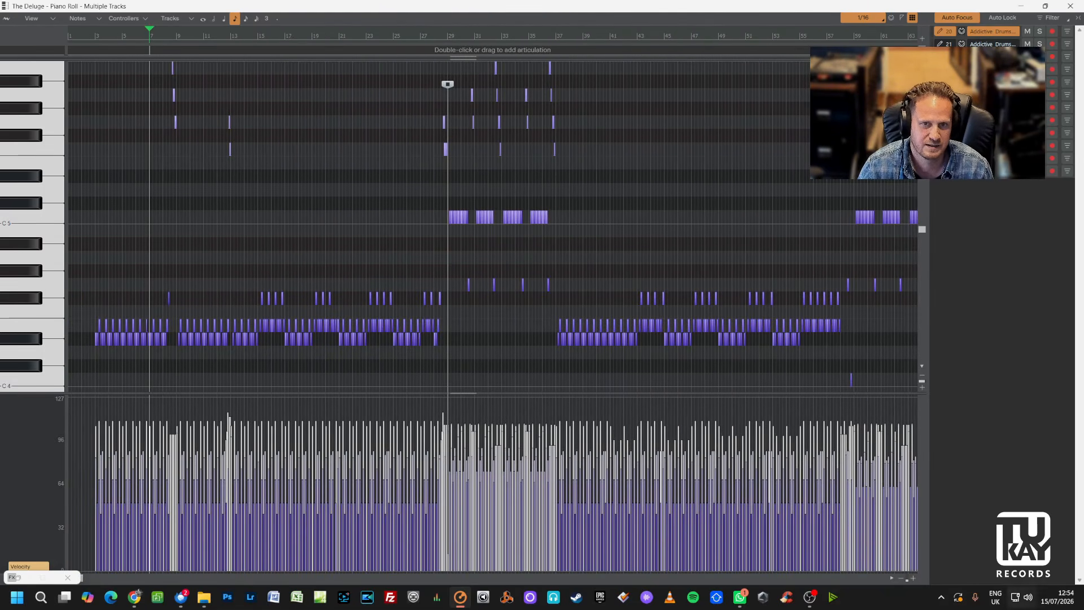
click(912, 579)
click(912, 578)
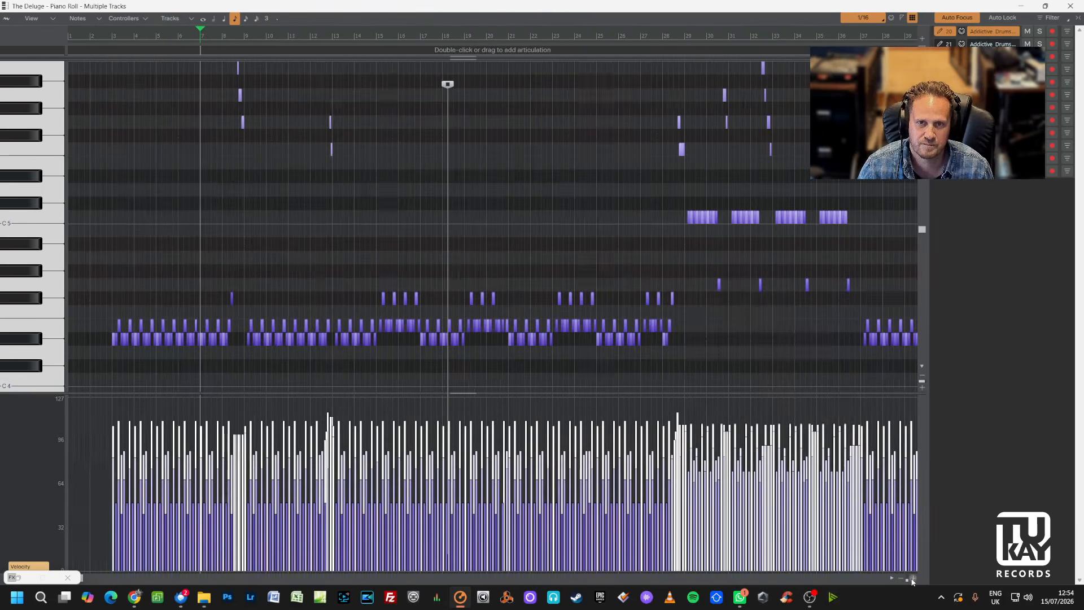
click(912, 579)
click(912, 579)
click(912, 578)
click(912, 579)
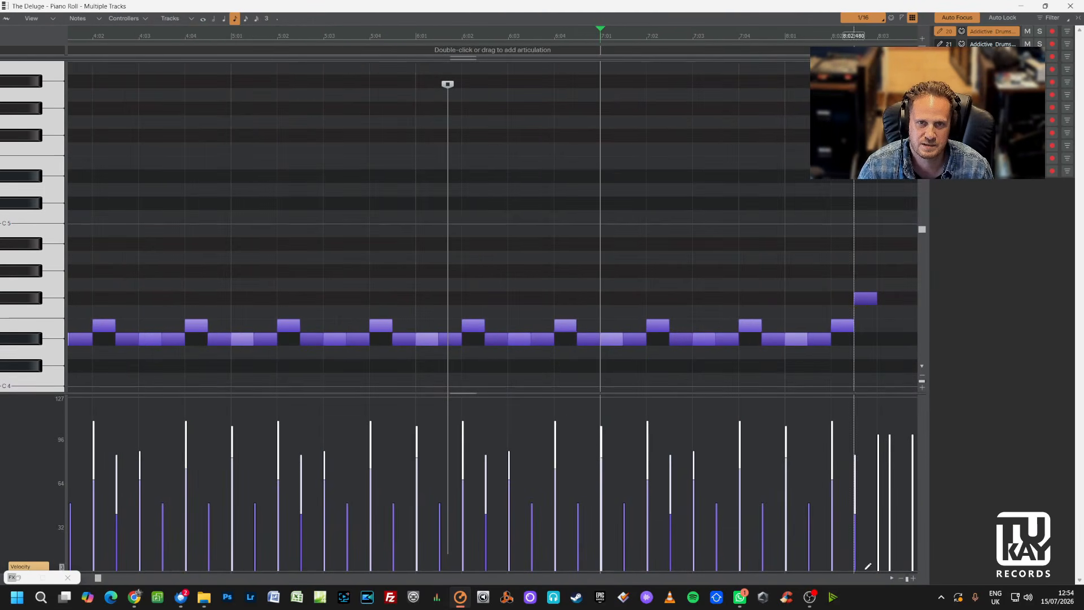
click(902, 578)
click(901, 578)
click(901, 578)
click(902, 578)
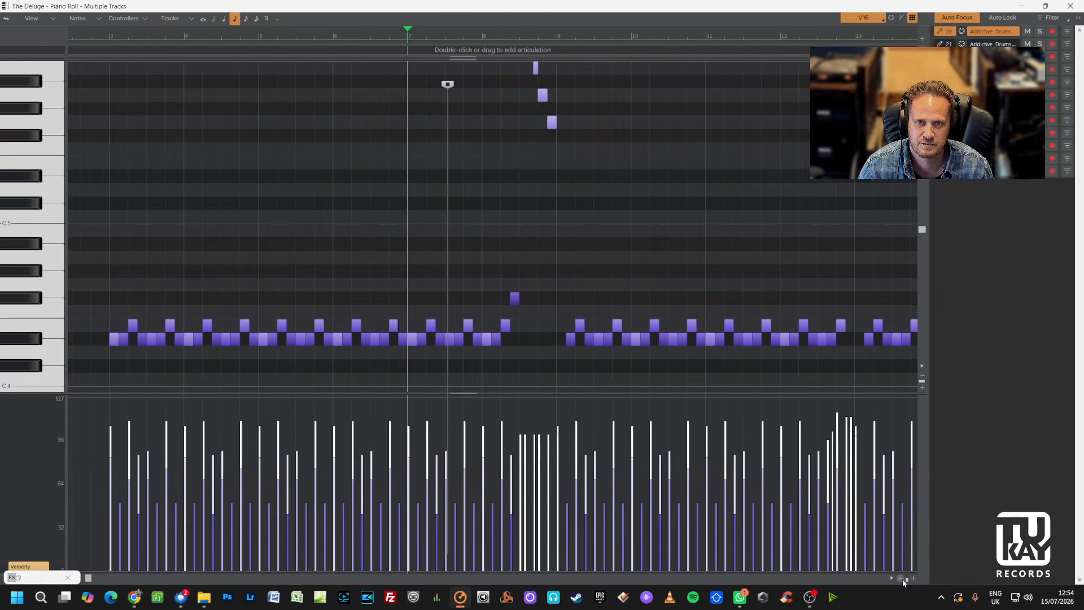
Examine the drum notes across the pitch range at different positions, then close the Piano Roll.
click(104, 37)
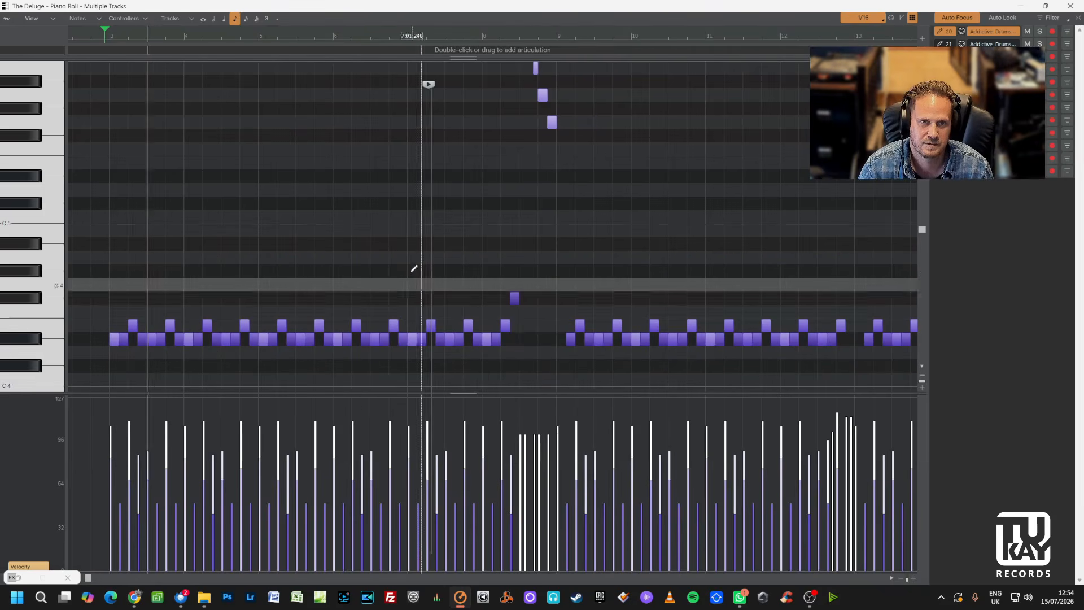
scroll(414, 269, down, 8)
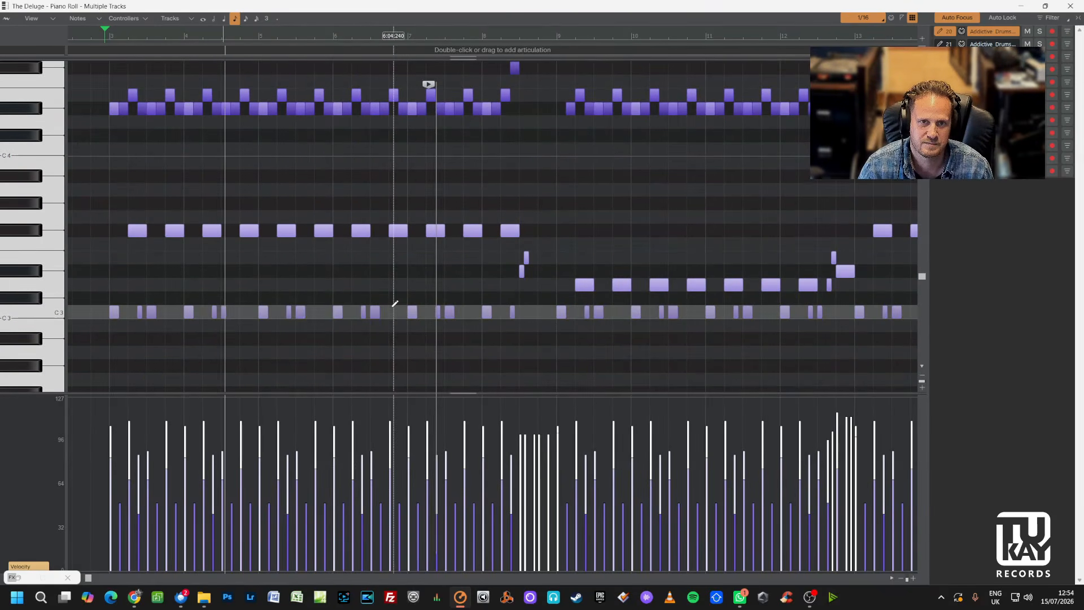
scroll(595, 307, up, 6)
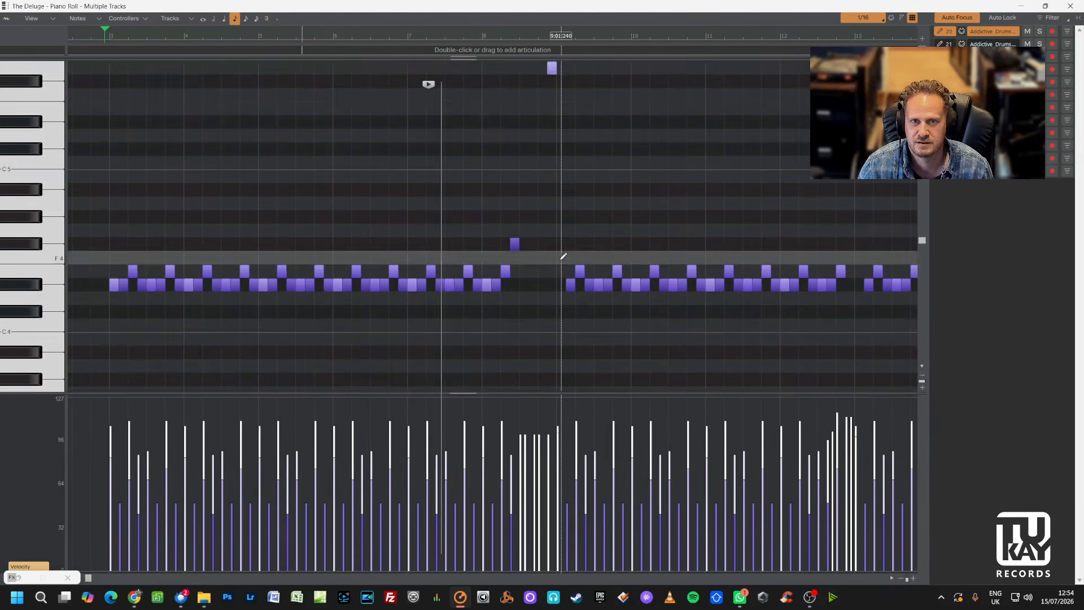
scroll(563, 257, up, 7)
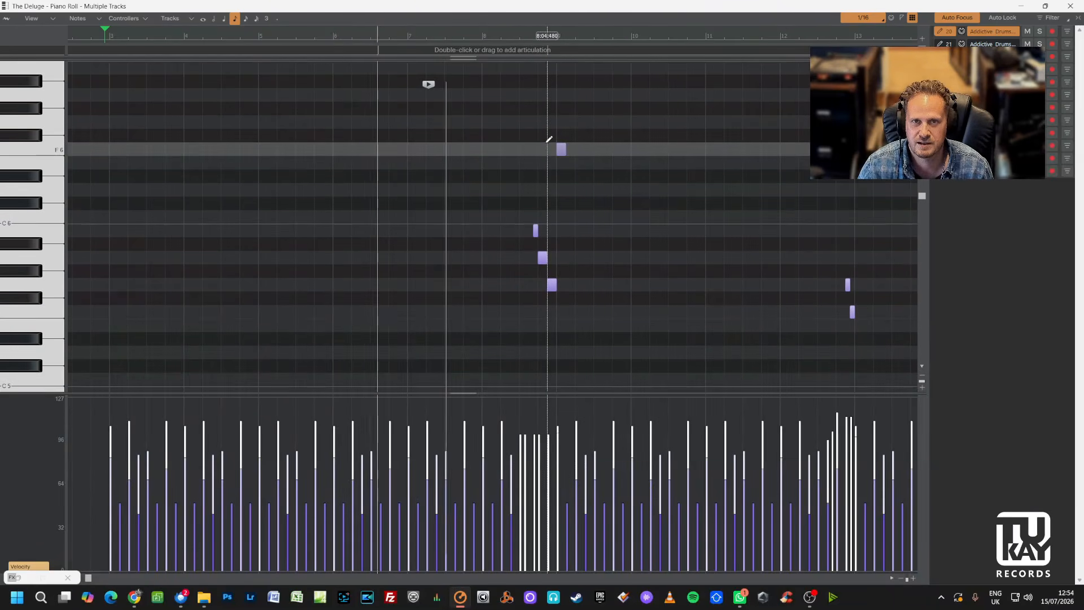
click(901, 579)
click(901, 578)
click(901, 578)
scroll(649, 190, down, 4)
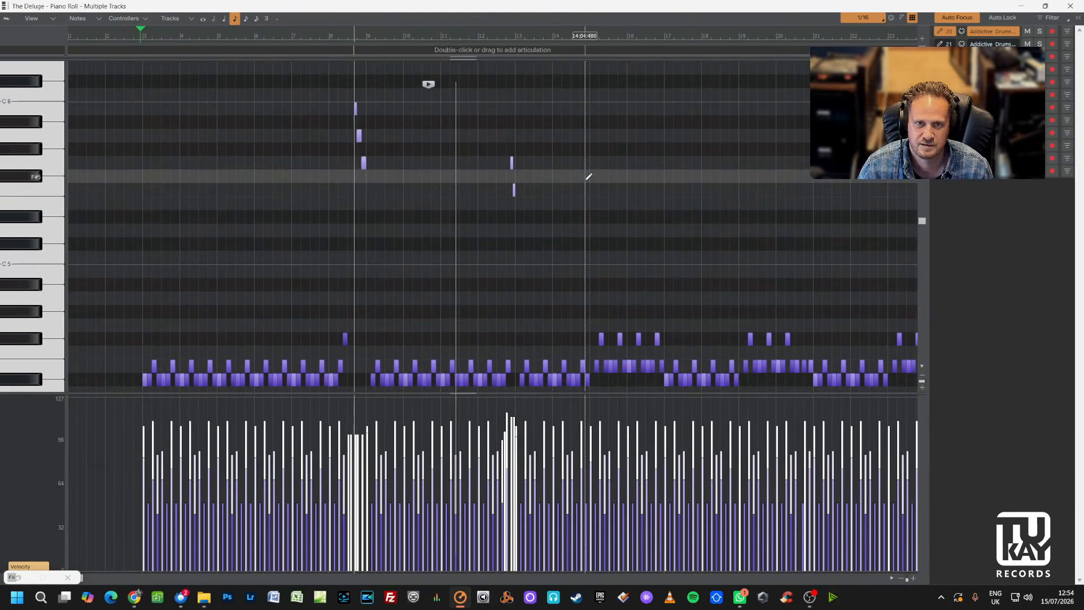
scroll(589, 177, down, 3)
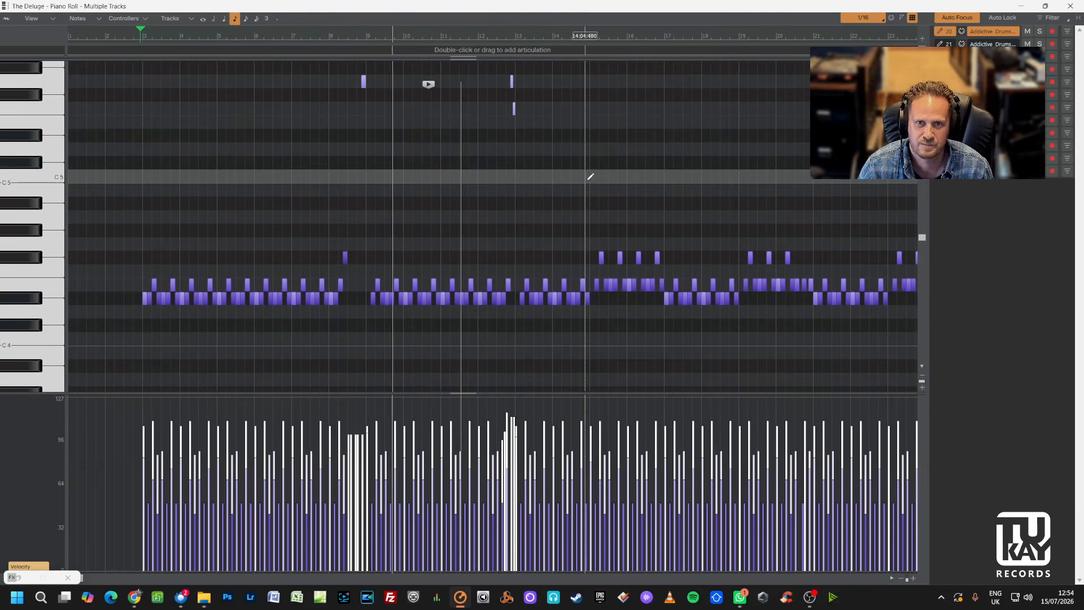
click(900, 578)
scroll(563, 76, up, 2)
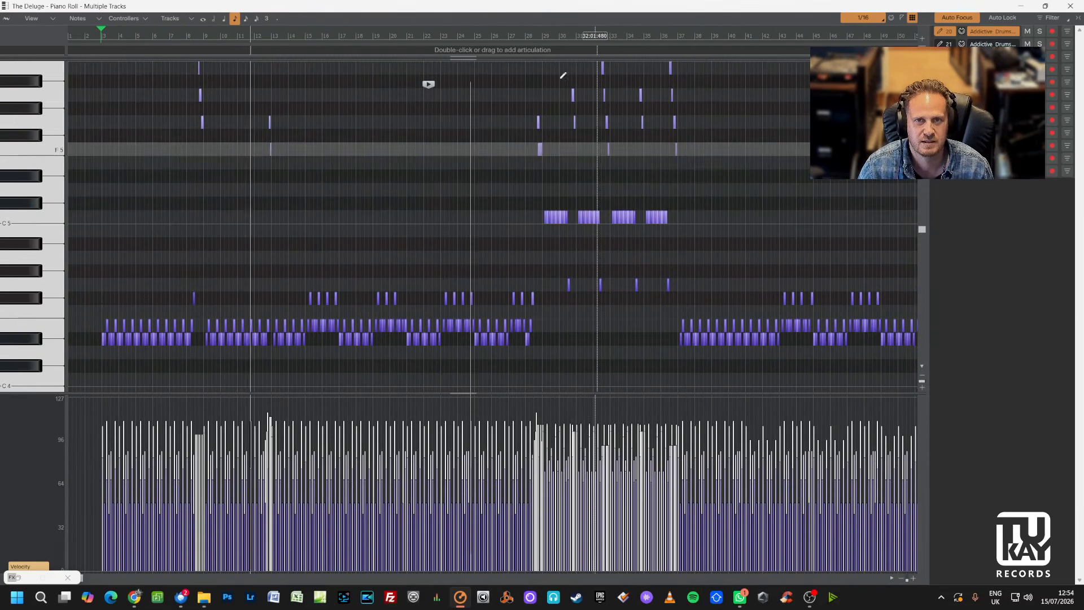
click(537, 36)
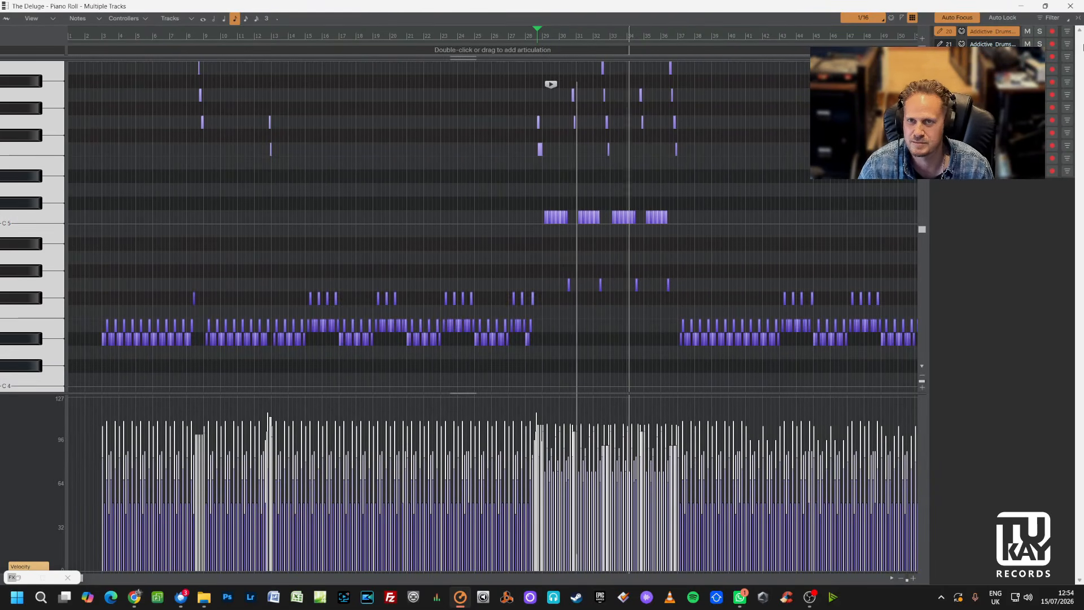
click(1071, 6)
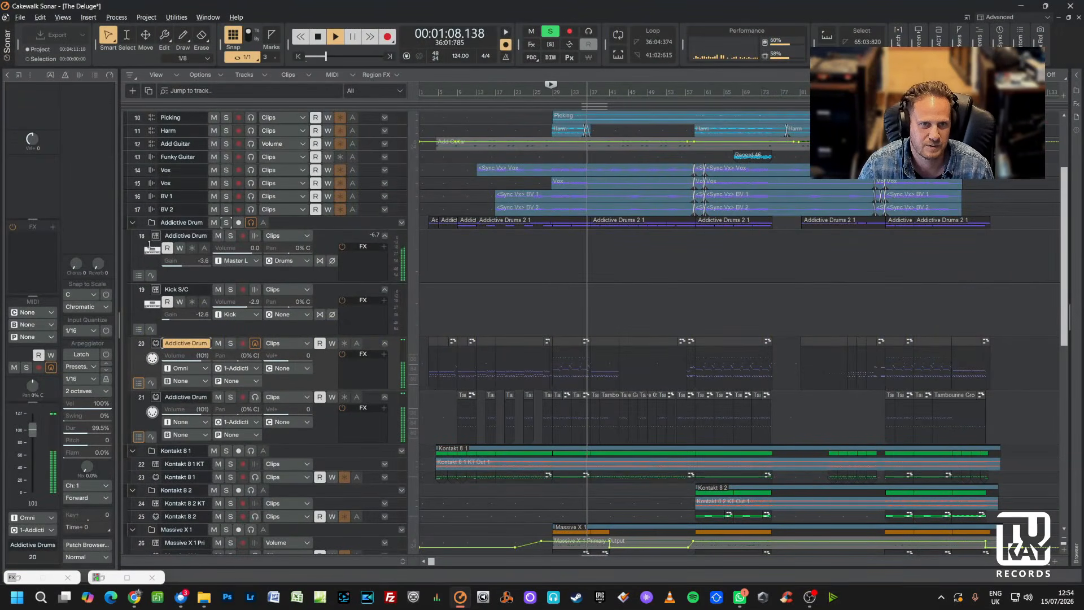
Select the Addictive Drums audio track and open its Virtual Mix Rack effect, enlarging the plugin window.
click(186, 235)
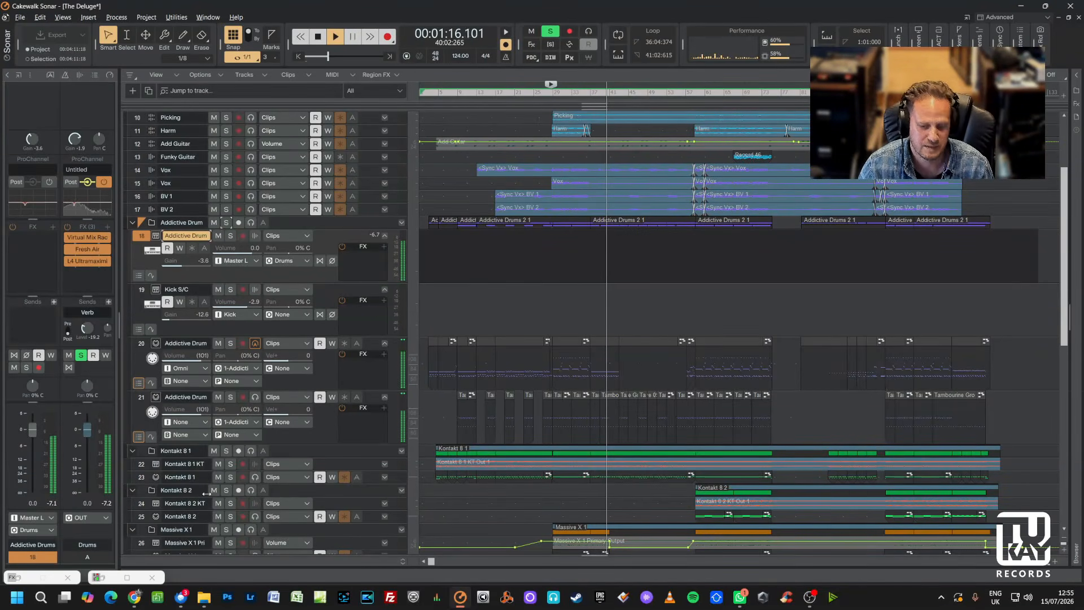
double_click(89, 242)
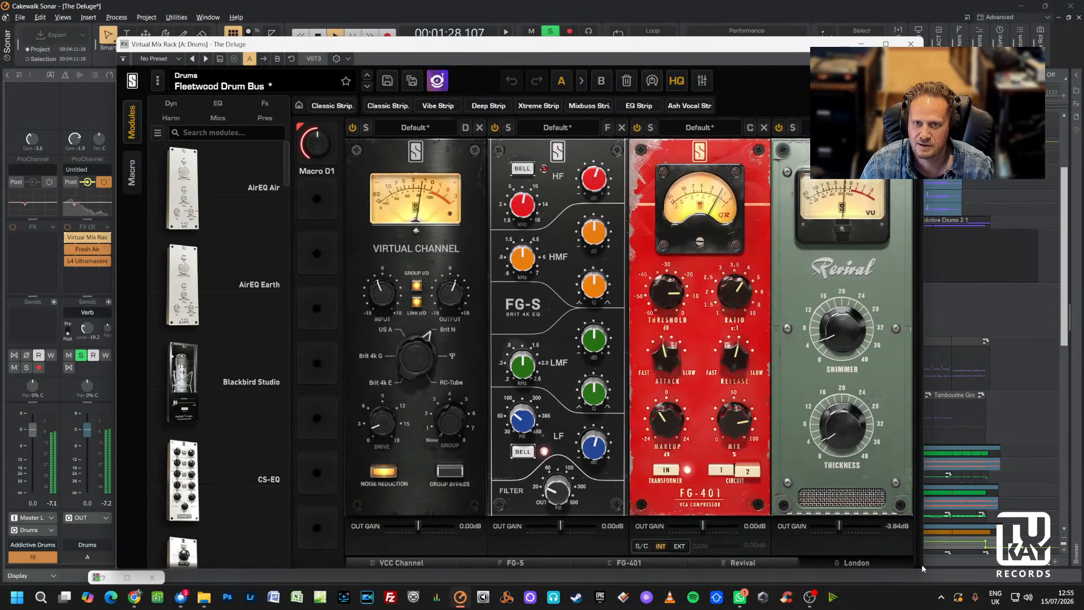
drag(923, 567, 946, 552)
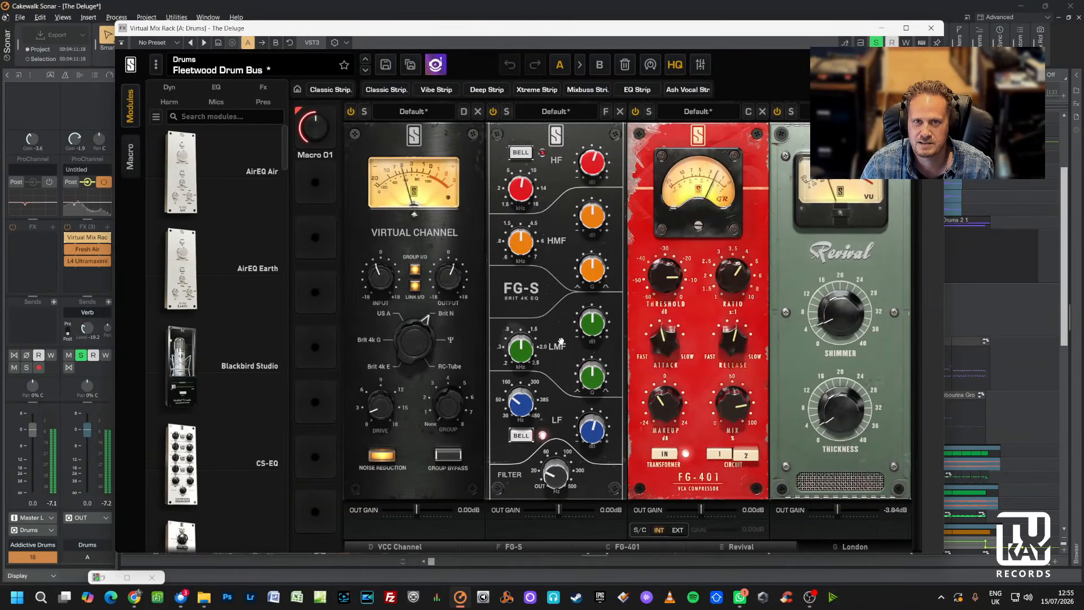
mouse_move(603, 317)
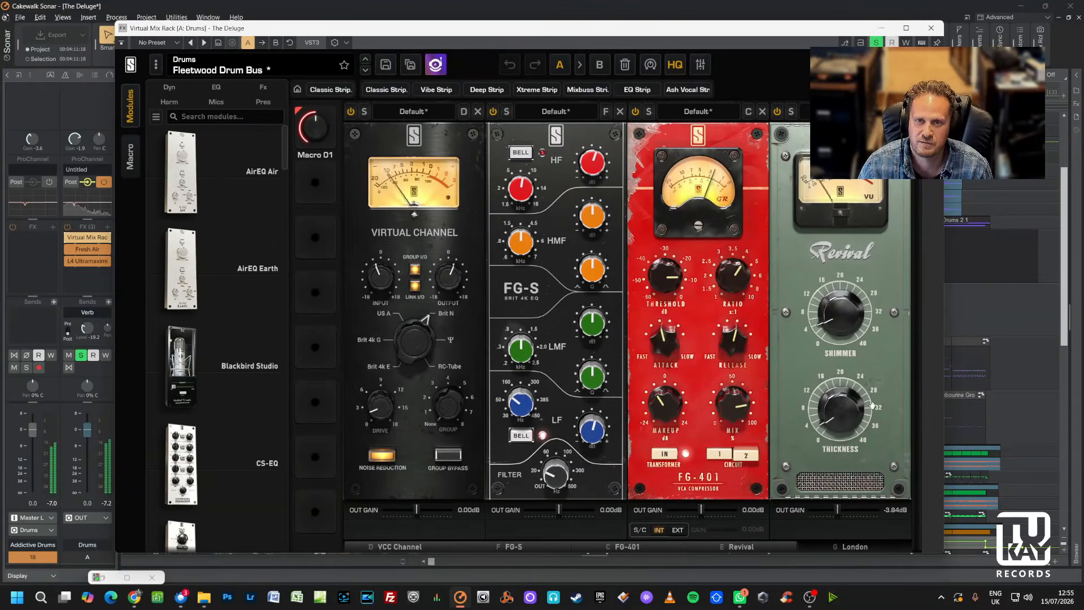
Bring the London module into view, bypass and re-enable it to compare, and close the Virtual Mix Rack.
click(852, 548)
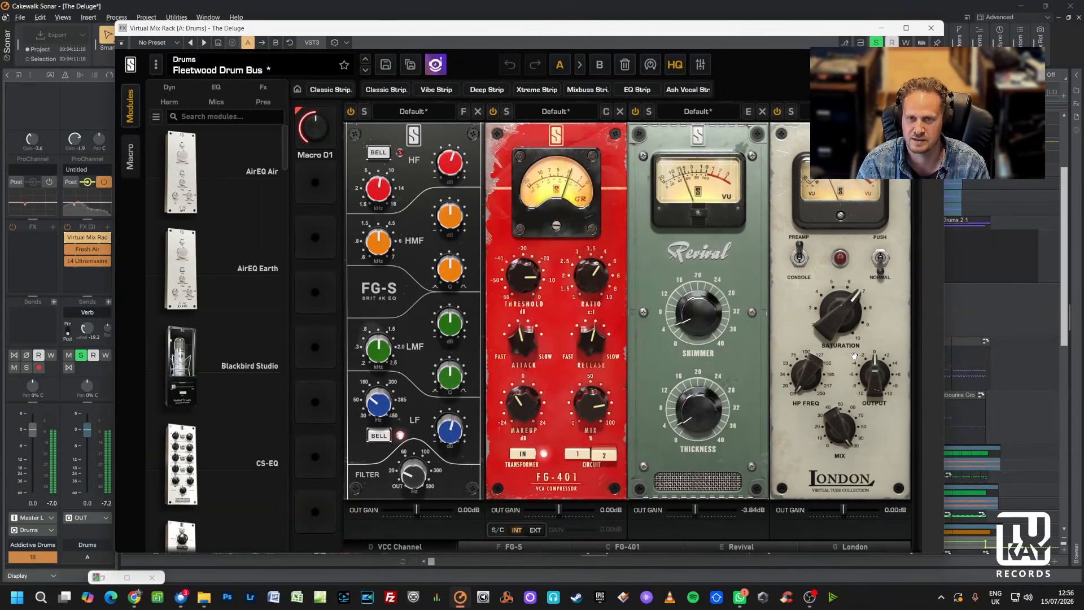
click(778, 112)
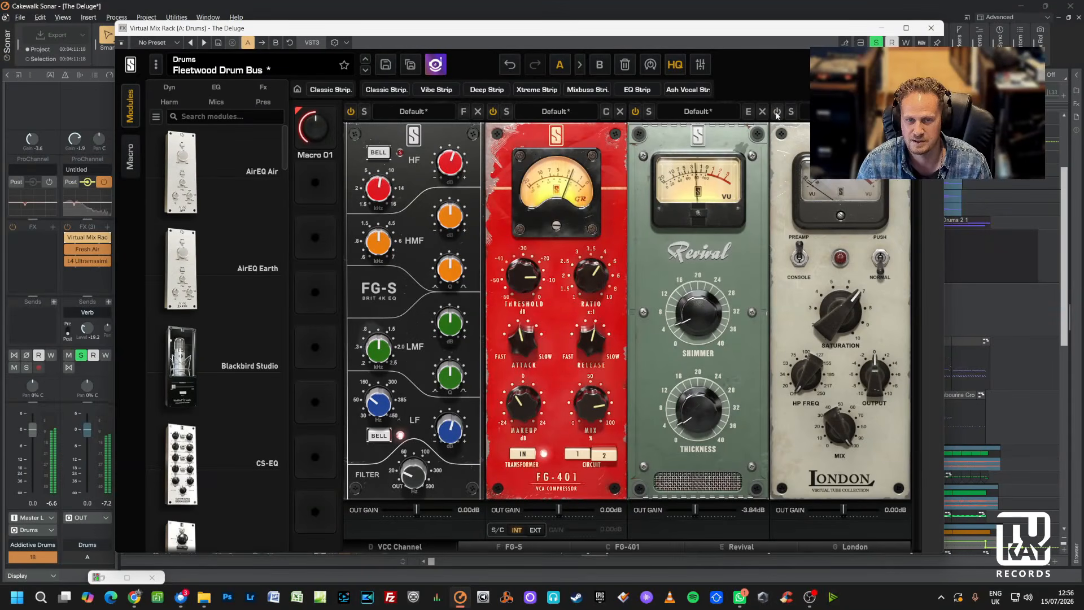
click(777, 112)
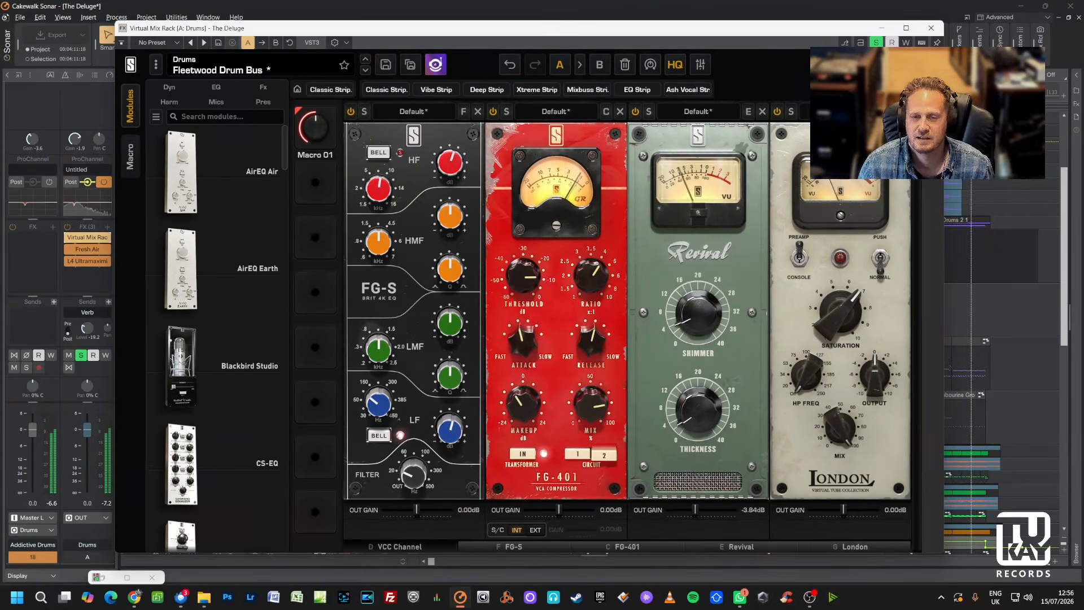
click(931, 29)
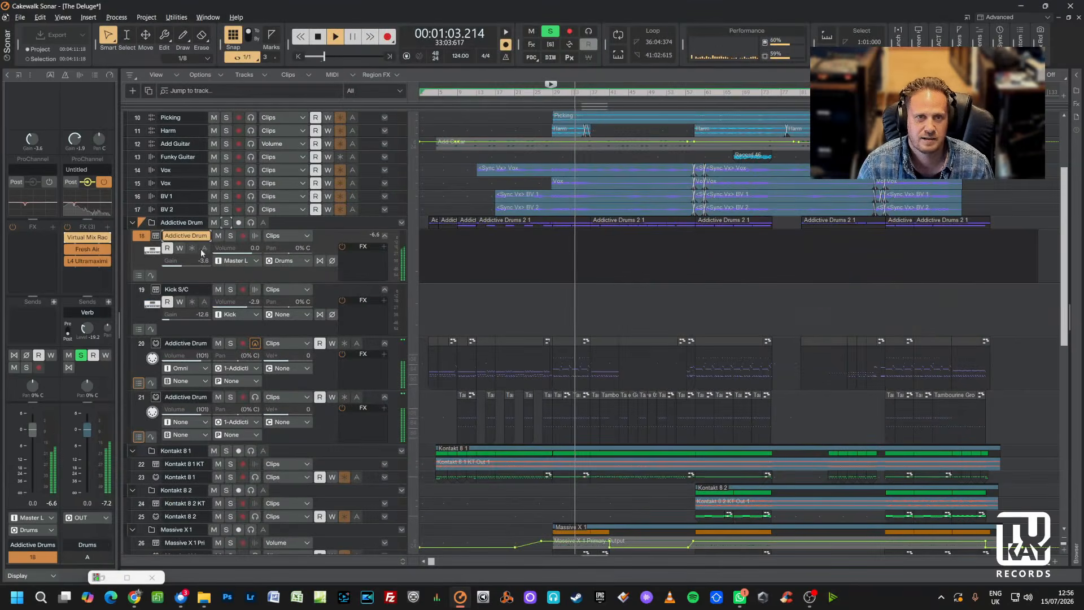
Open the Fresh Air plugin on the drum bus, toggle its host bypass on and off, and close it.
double_click(82, 249)
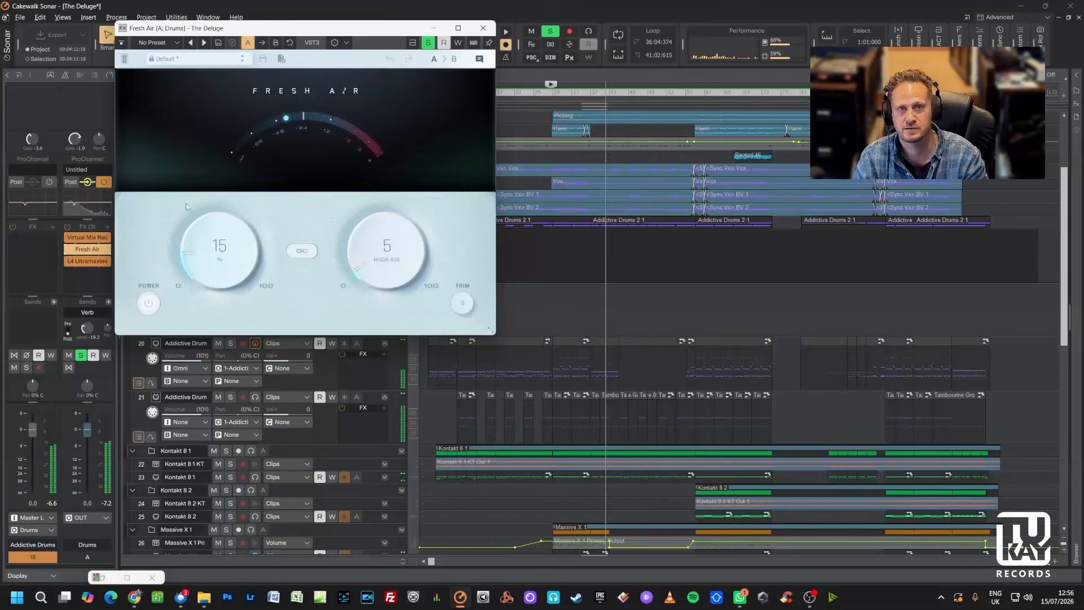
click(122, 43)
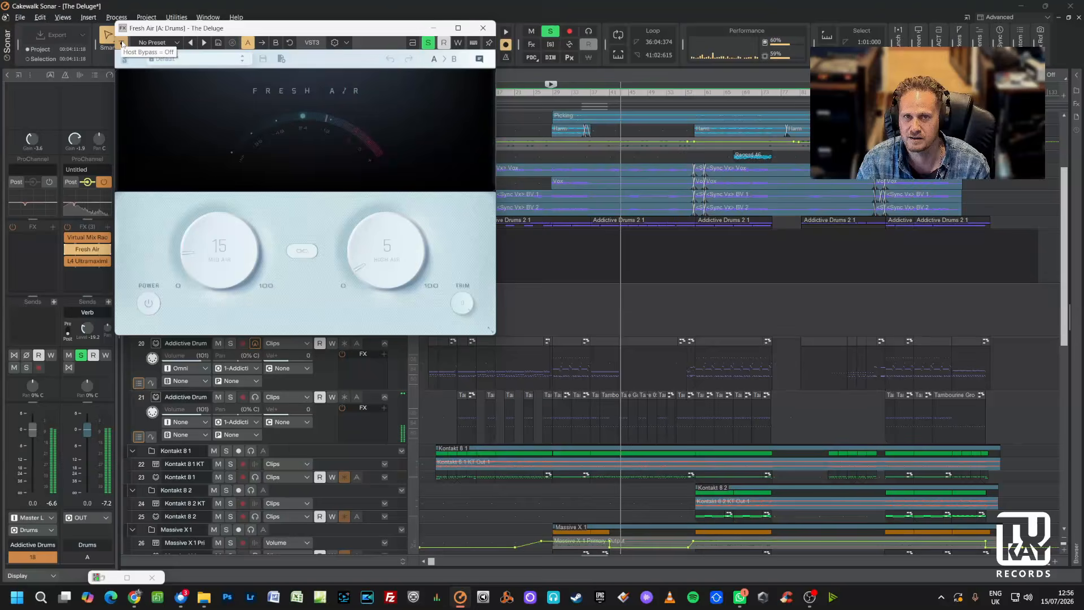
click(122, 43)
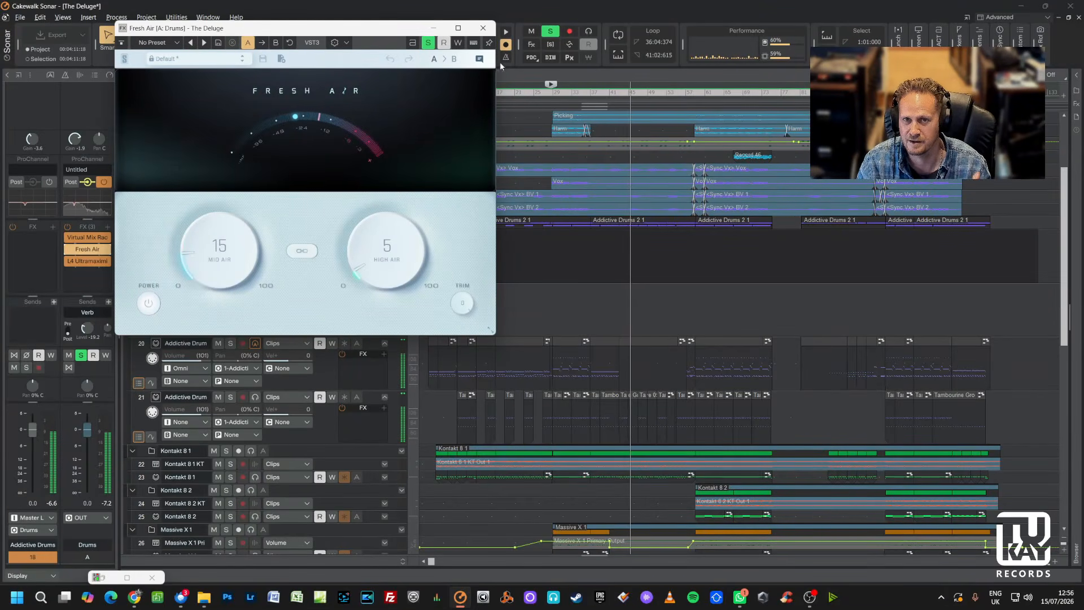
click(483, 28)
Open the L4 Ultramaximizer on the drum bus, switch to its waveform display and back, and close it.
double_click(87, 261)
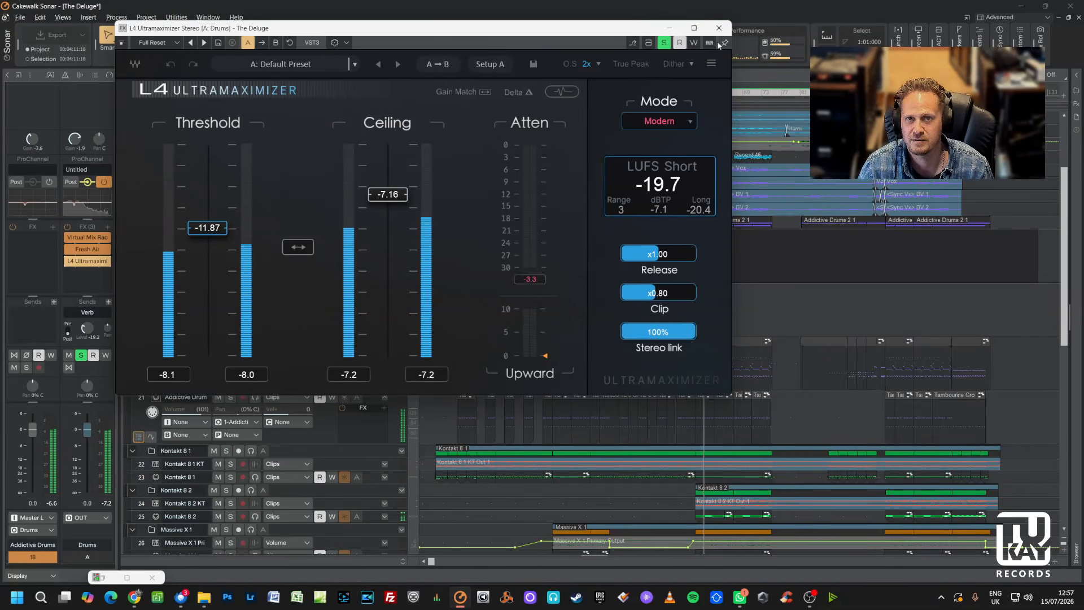
click(562, 92)
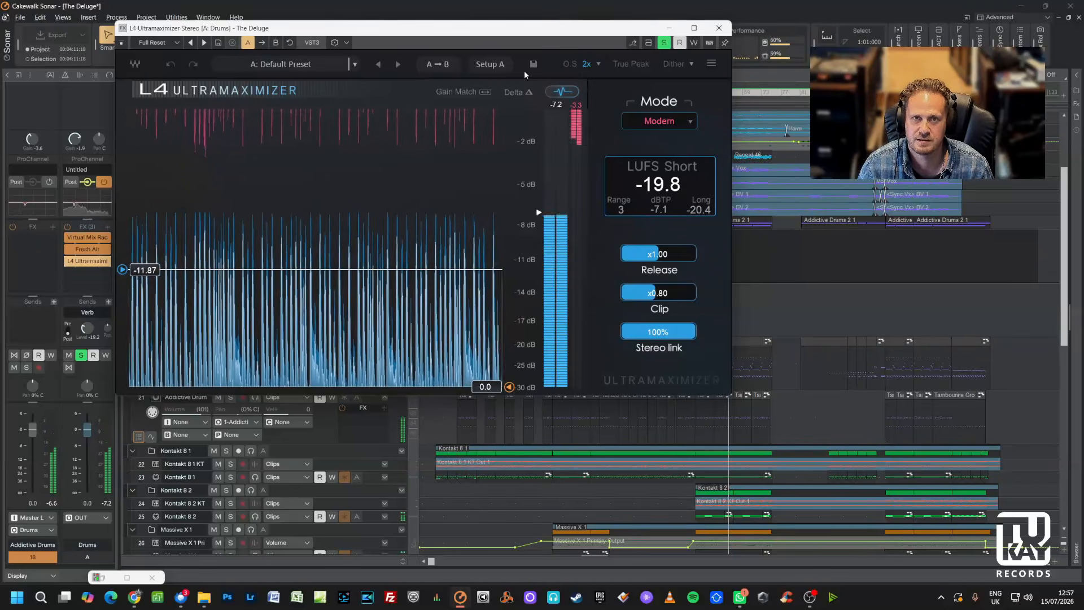
click(561, 91)
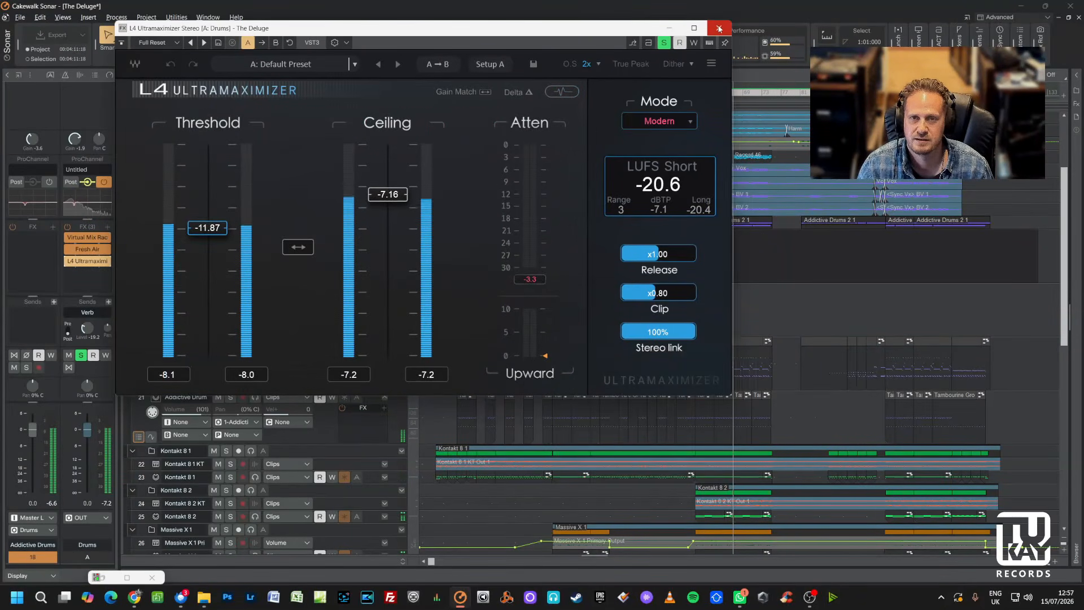
click(719, 28)
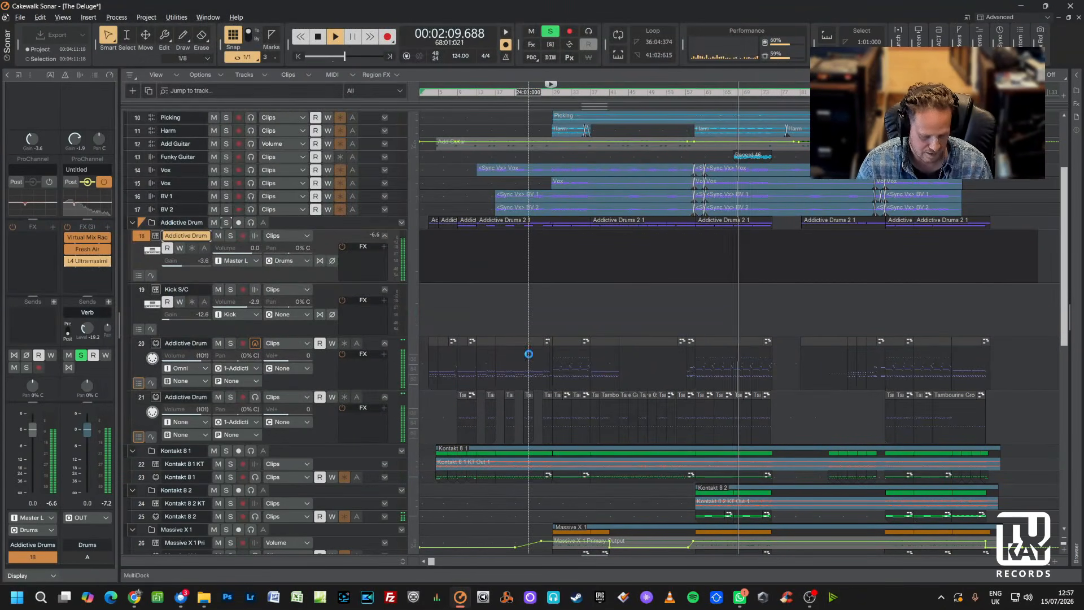
Open the Console and briefly mute the Verb bus during playback before unmuting it.
key(alt+2)
click(954, 162)
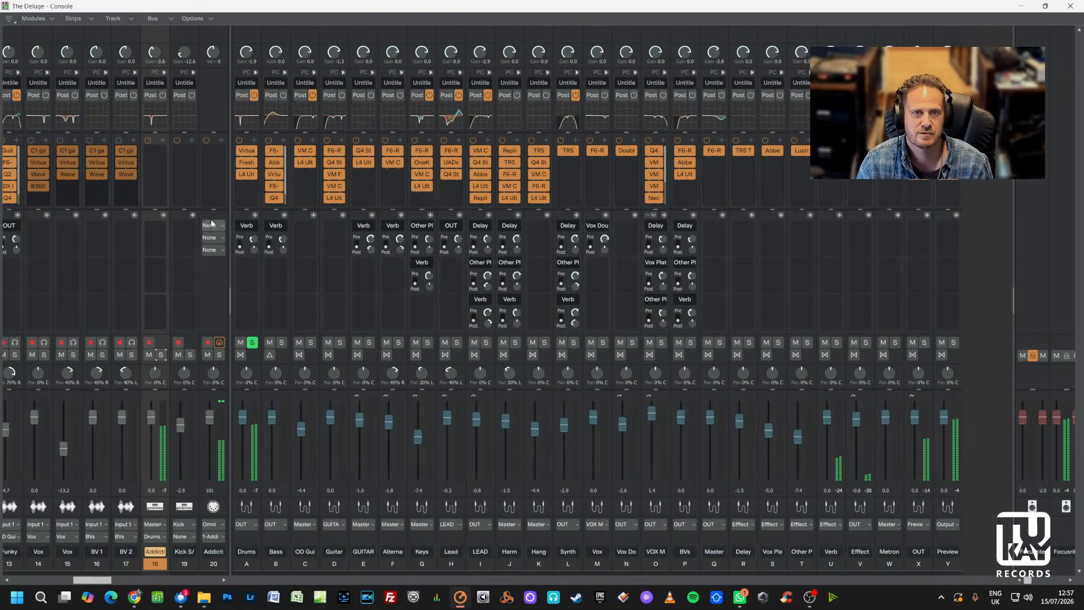
click(825, 345)
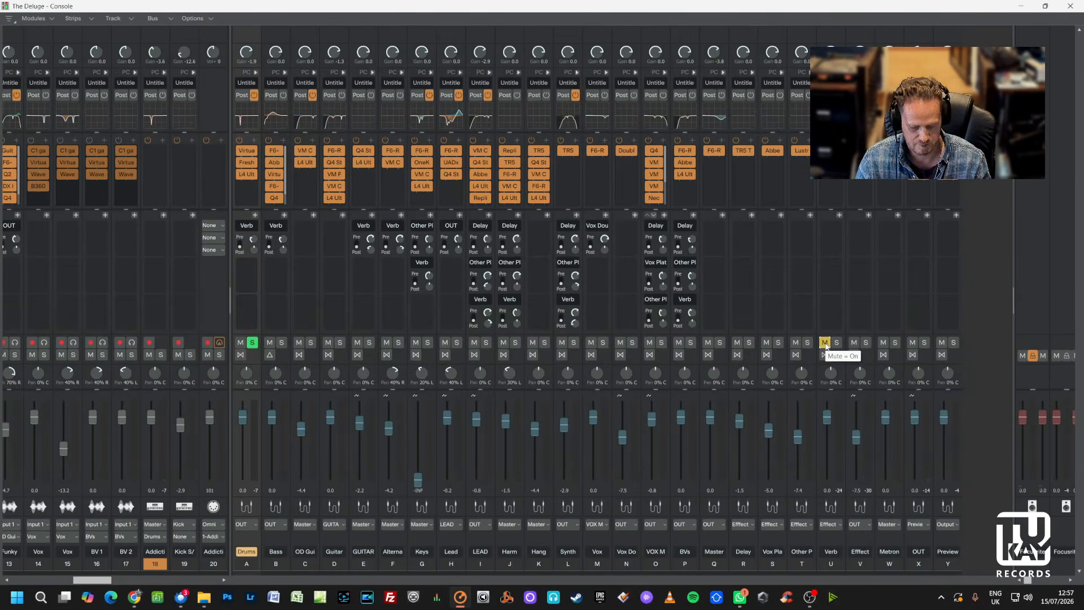
key(space)
click(825, 343)
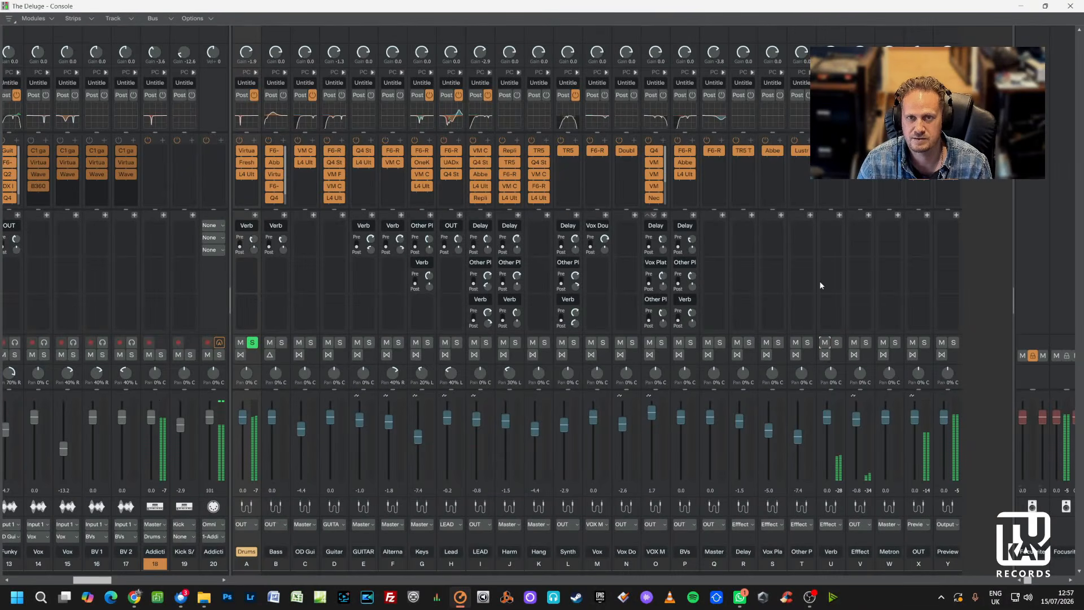
Solo the Verb bus while clearing the Drums bus solo, then move the solo to the Effect bus.
click(824, 343)
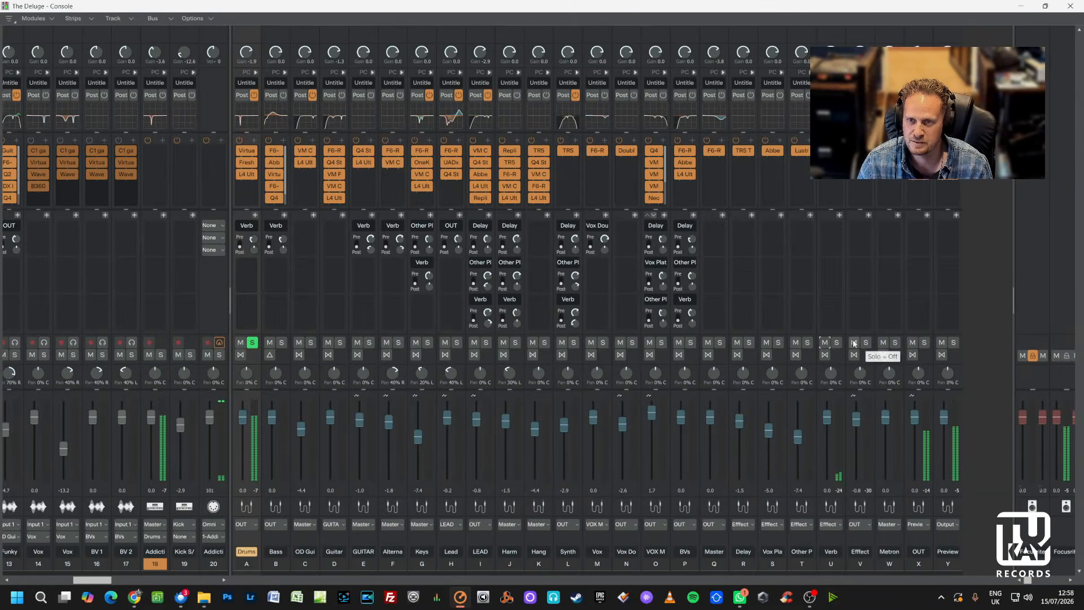
click(253, 343)
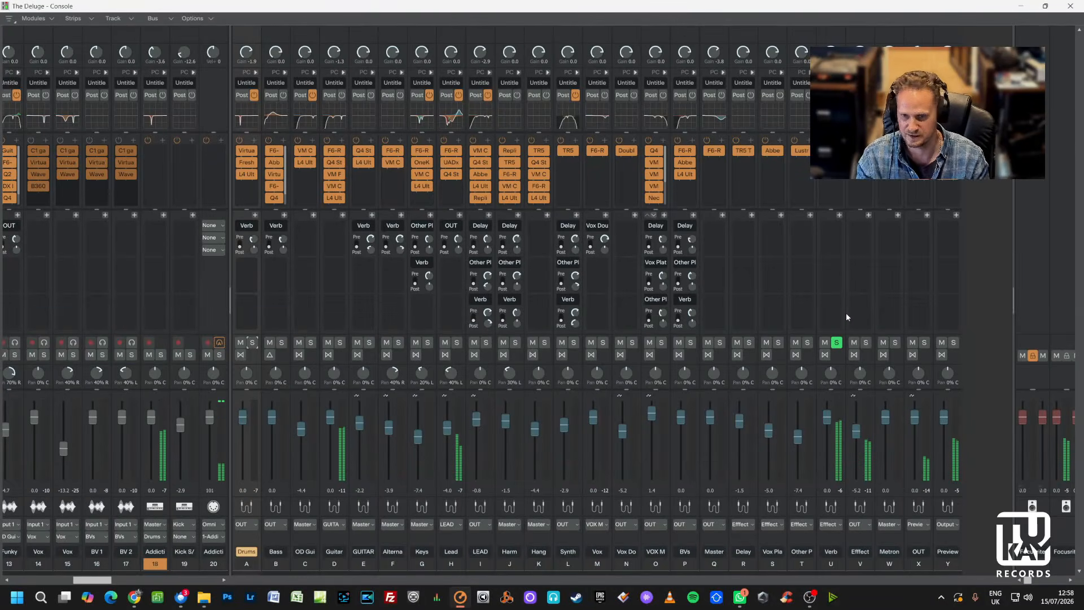
click(866, 342)
click(836, 342)
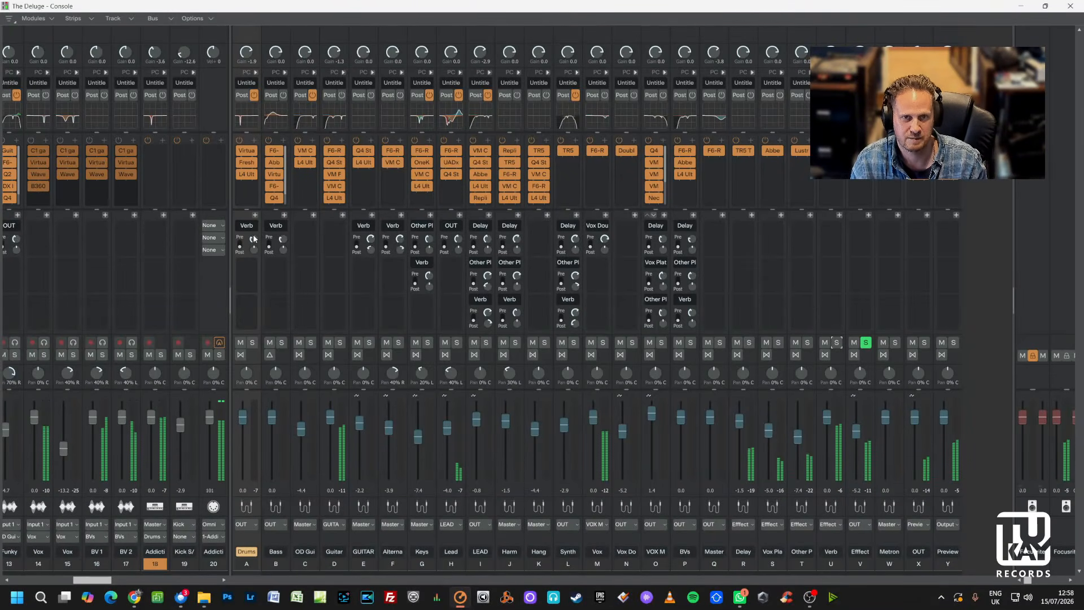
Nudge the Drums bus Verb send level up and back down, then clear the Effect bus solo.
mouse_move(253, 239)
scroll(254, 240, up, 3)
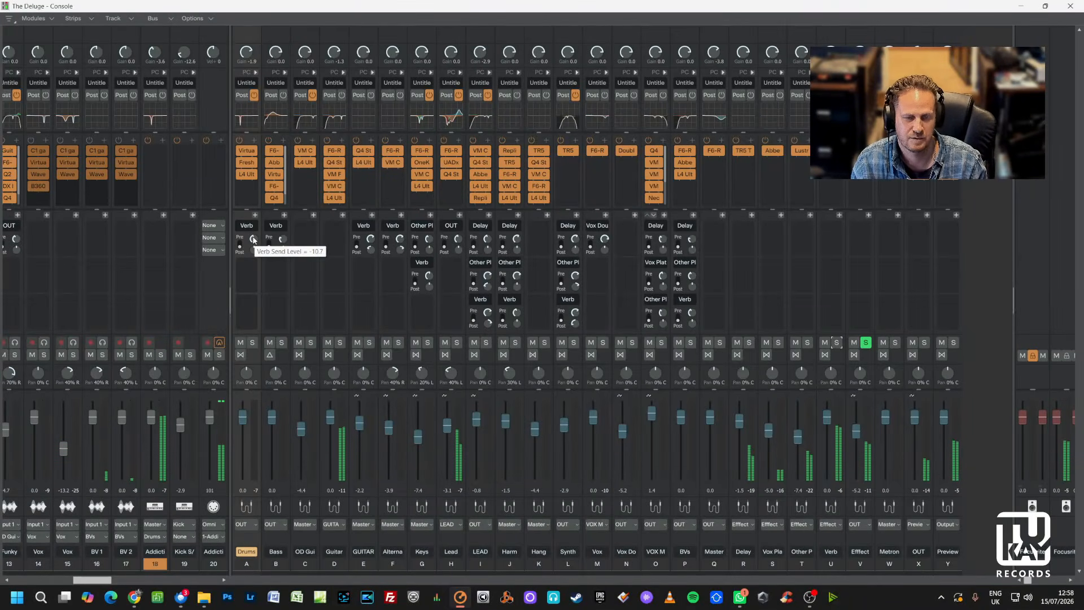
scroll(253, 240, down, 3)
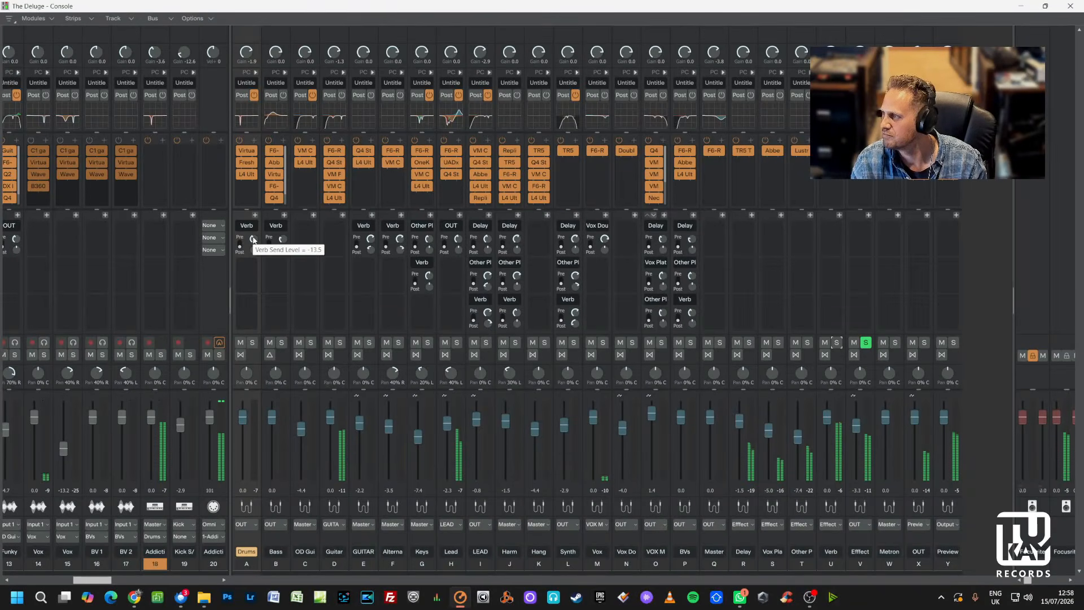
click(866, 342)
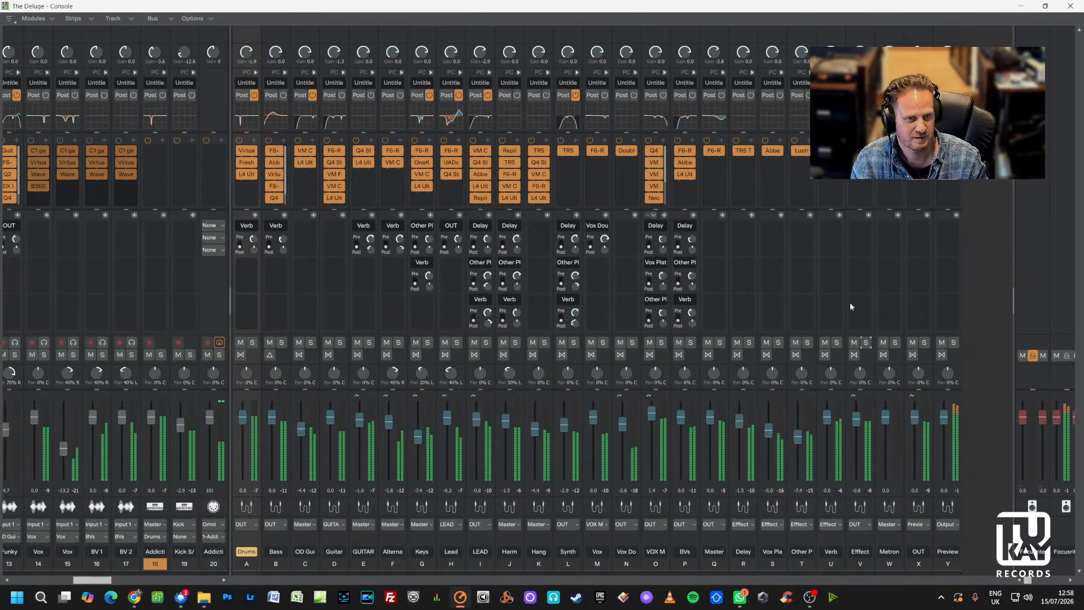